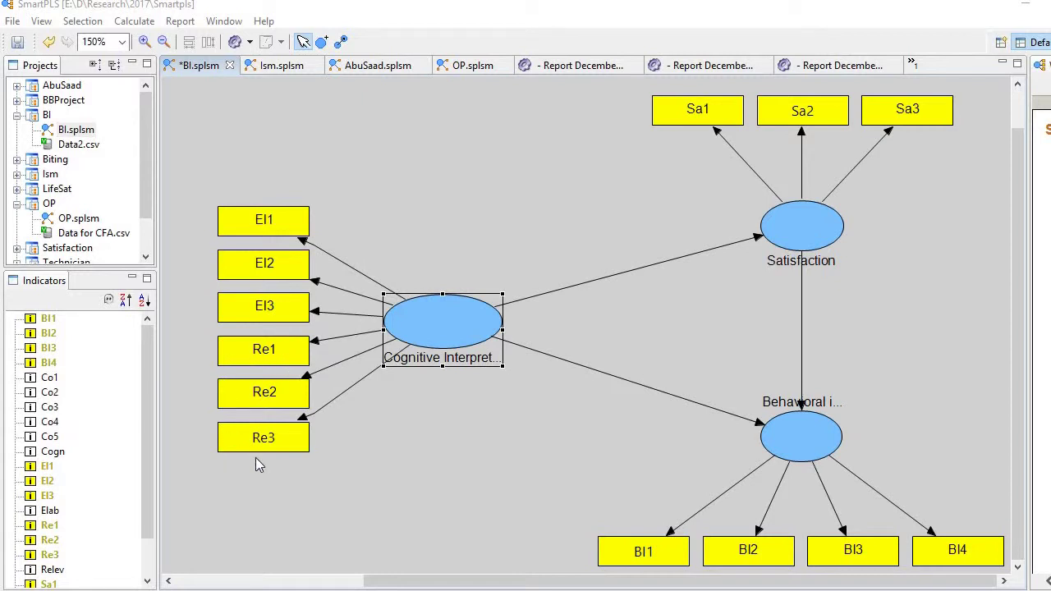
Step: Place two new constructs and move them to the left of the model
left_click_drag(502, 580, 410, 581)
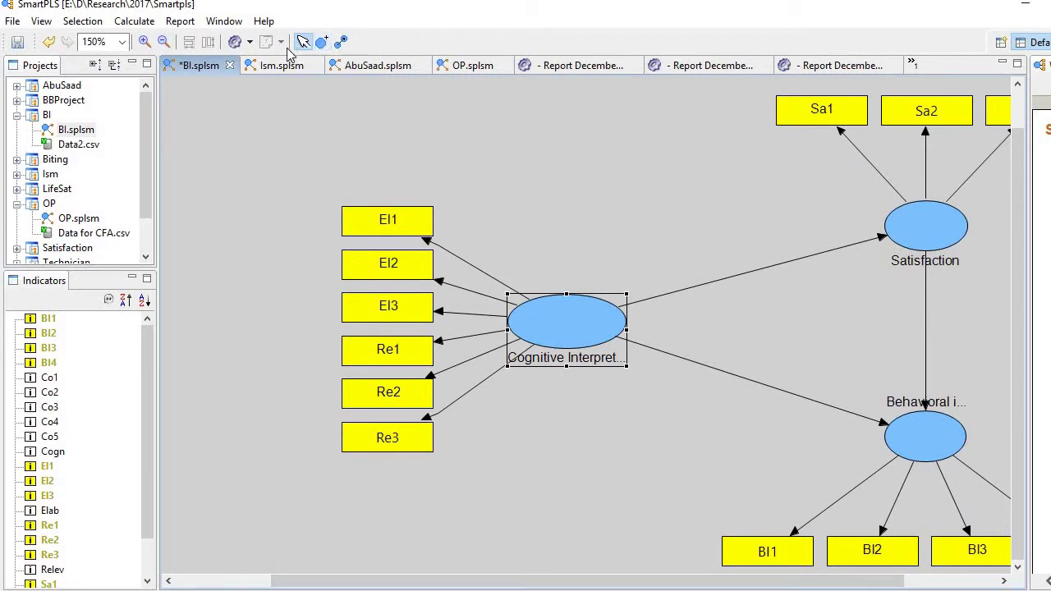
left_click(323, 42)
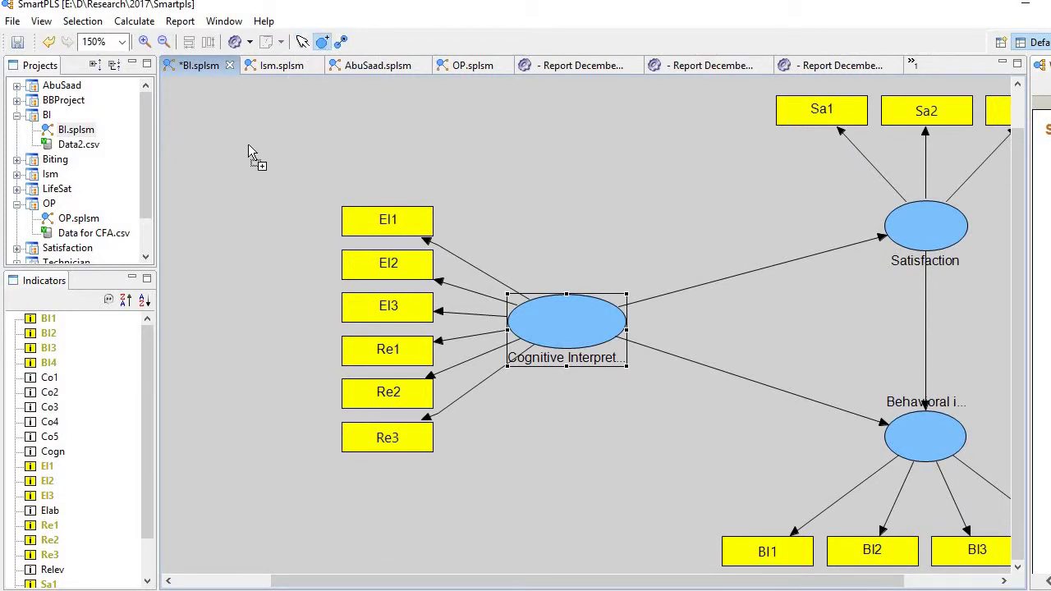
left_click(293, 174)
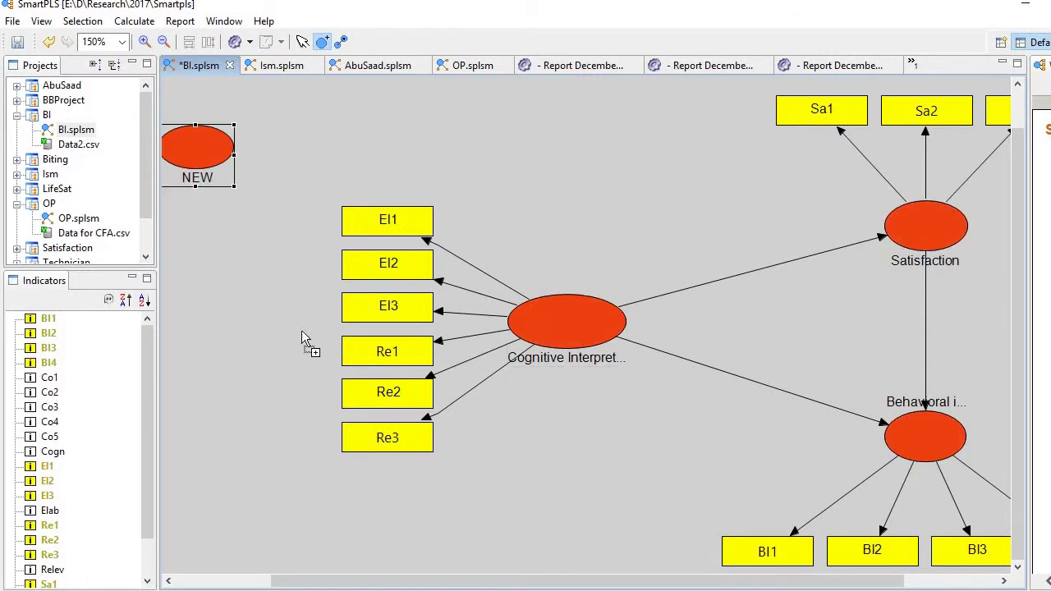
left_click(251, 428)
left_click_drag(587, 581, 521, 582)
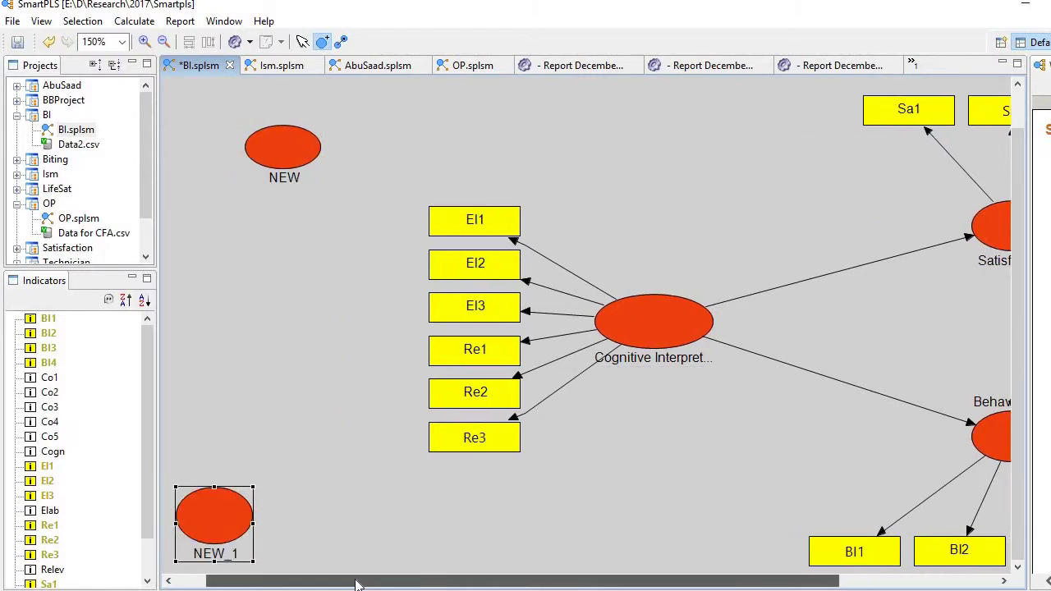
left_click(302, 41)
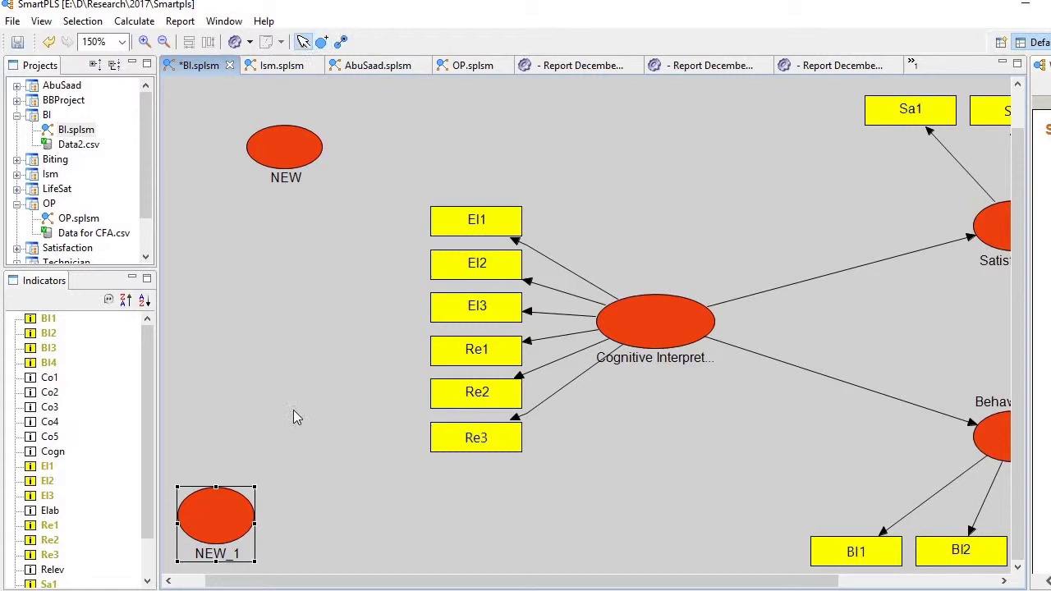
left_click_drag(233, 491, 341, 382)
left_click_drag(297, 161, 334, 248)
Step: Rename the new constructs to Elabo and Relevancy
right_click(335, 249)
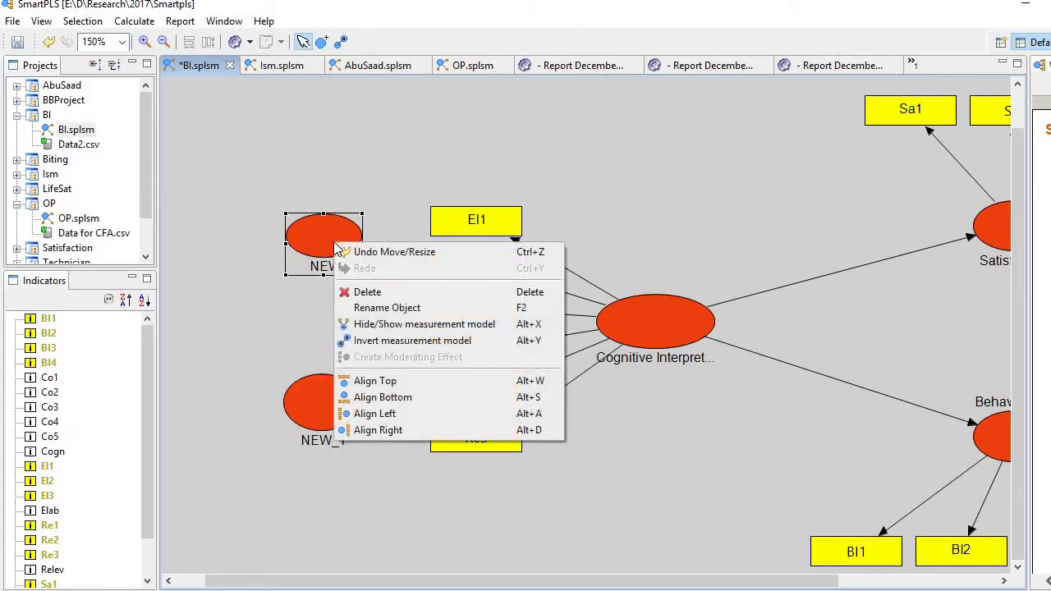
left_click(384, 308)
type("El")
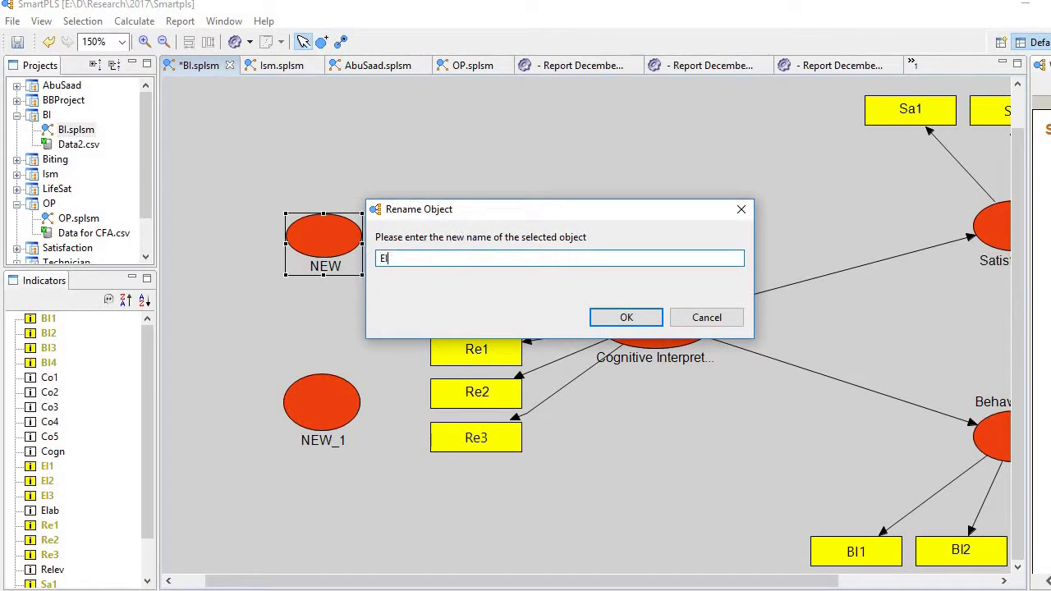
type("abo")
left_click(619, 321)
left_click(314, 407)
right_click(314, 406)
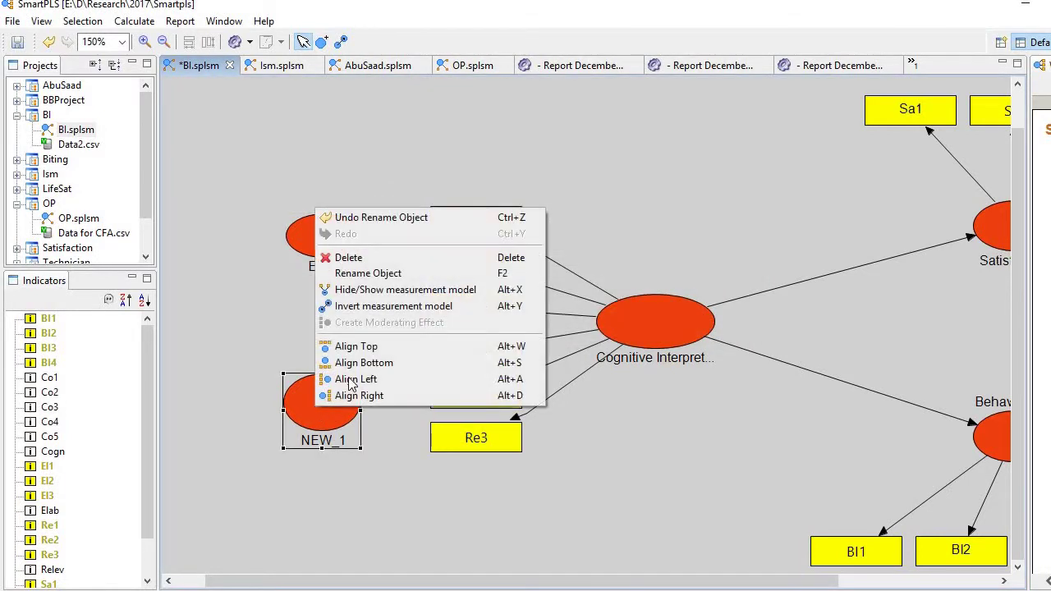
left_click(394, 274)
type("R")
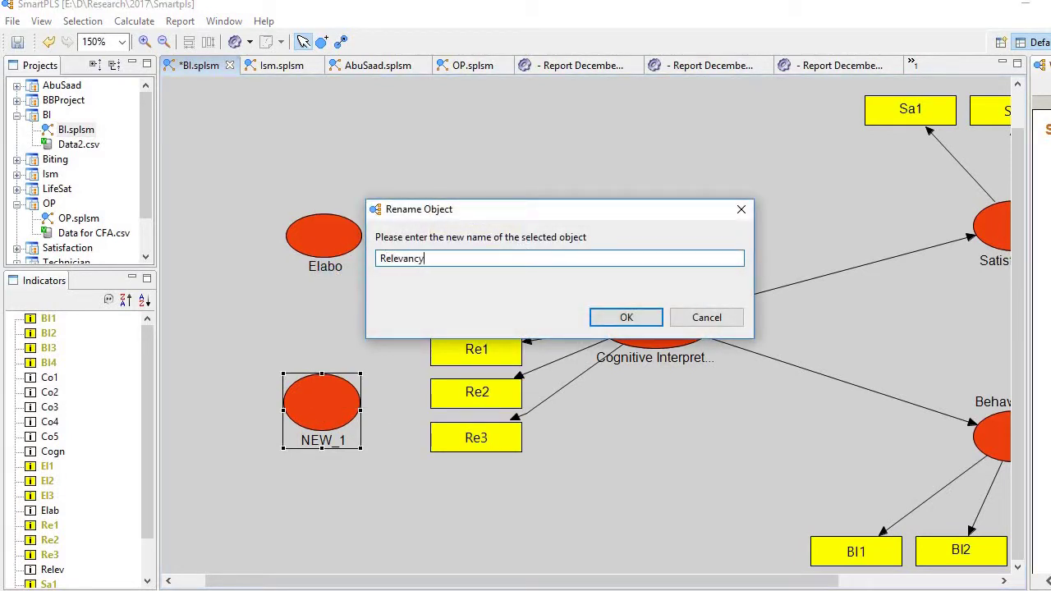
type("elevancy")
left_click(626, 317)
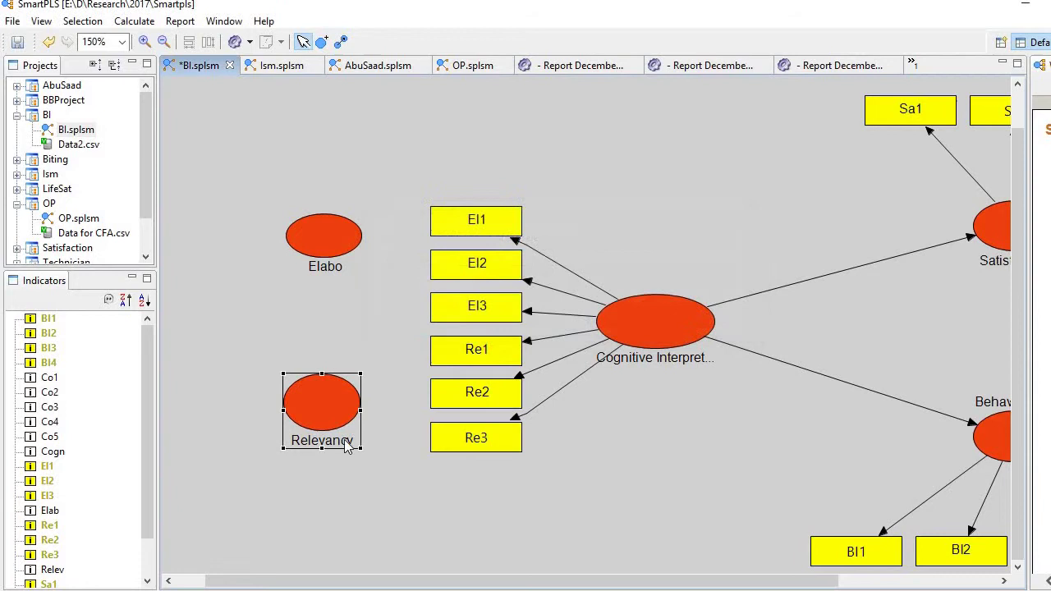
Step: Attach indicators El1–El3 to Elabo and Re1–Re3 to Relevancy
left_click(48, 467)
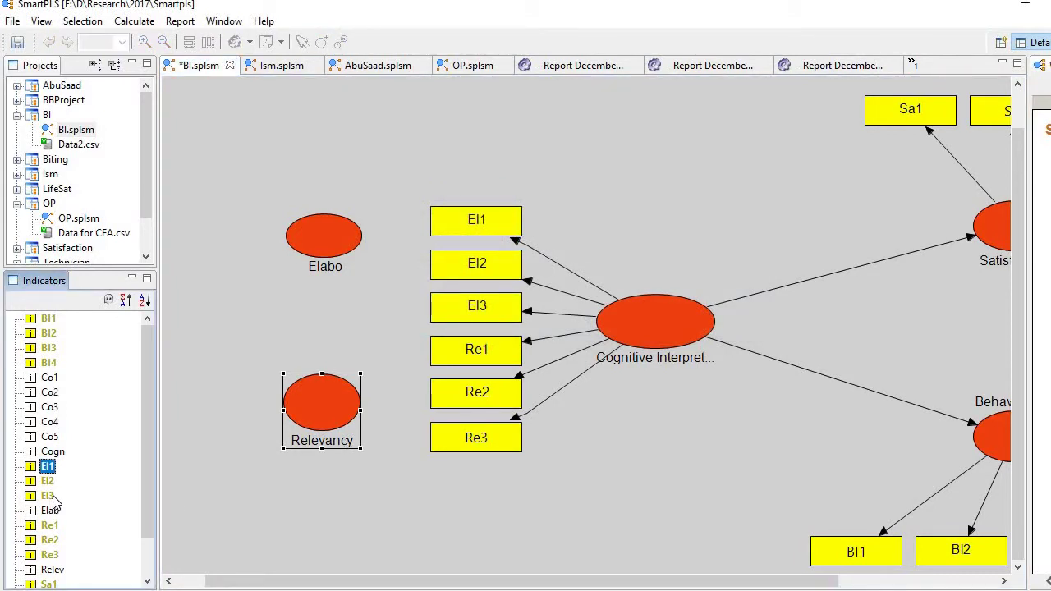
left_click(50, 496, "shift")
left_click_drag(48, 482, 326, 246)
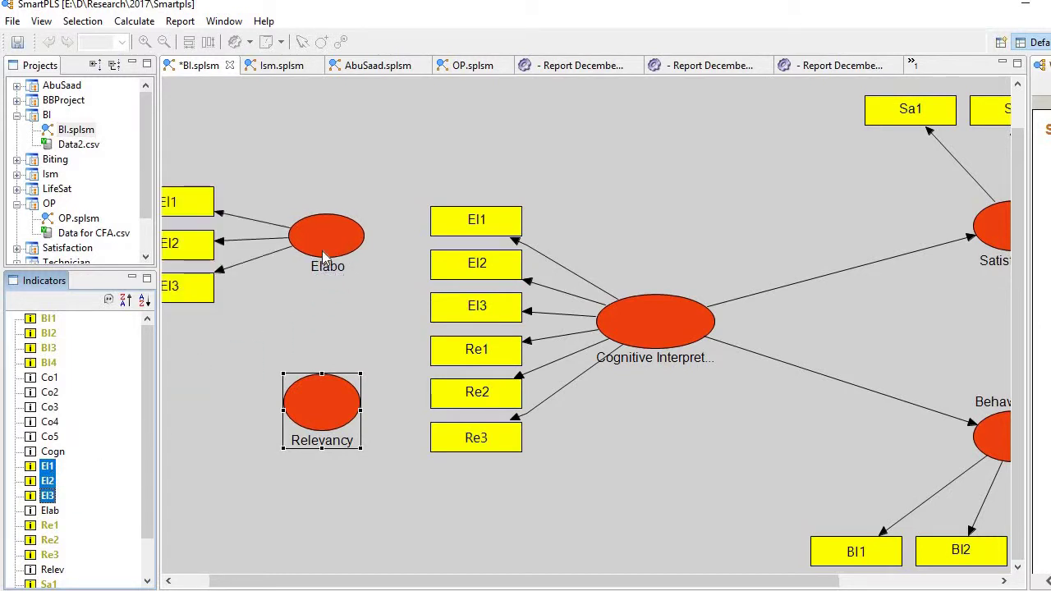
left_click(50, 526)
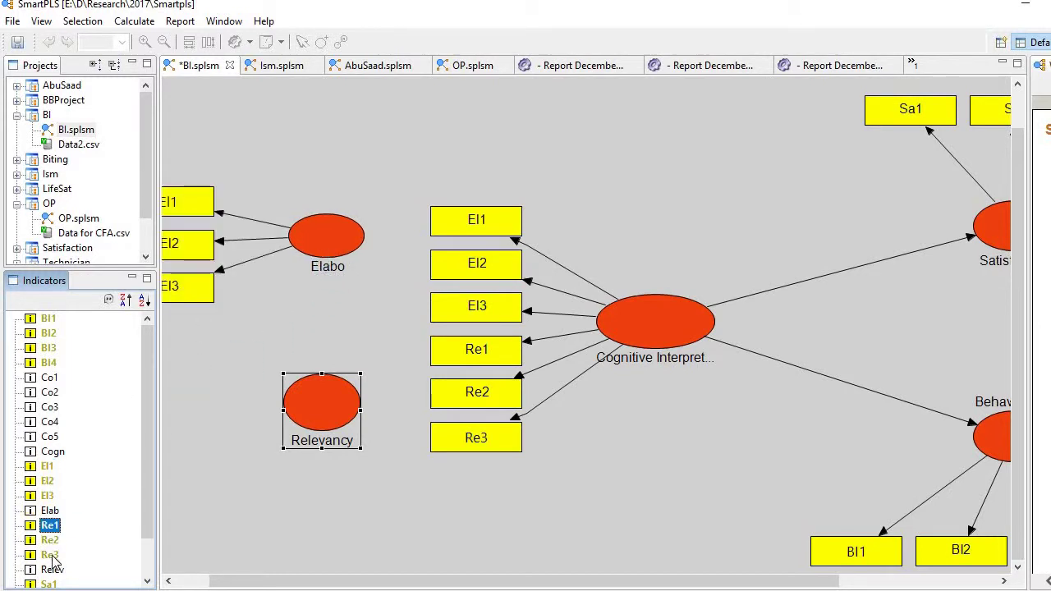
left_click(54, 556, "shift")
left_click_drag(51, 556, 332, 419)
Step: Hide Cognitive Interpretation's indicators and draw paths from it to Elabo and Relevancy
right_click(645, 328)
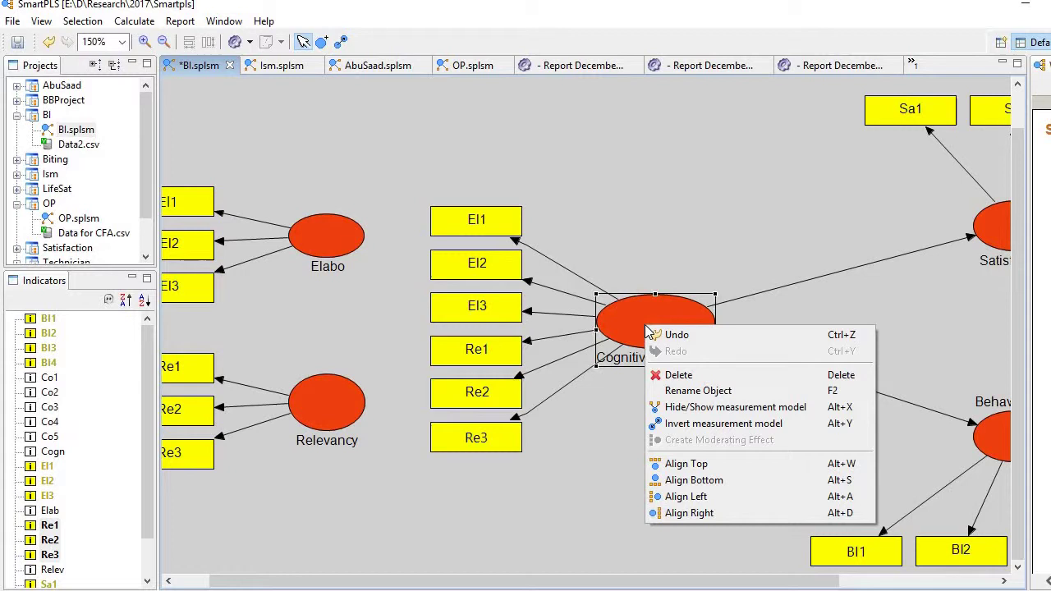
left_click(720, 408)
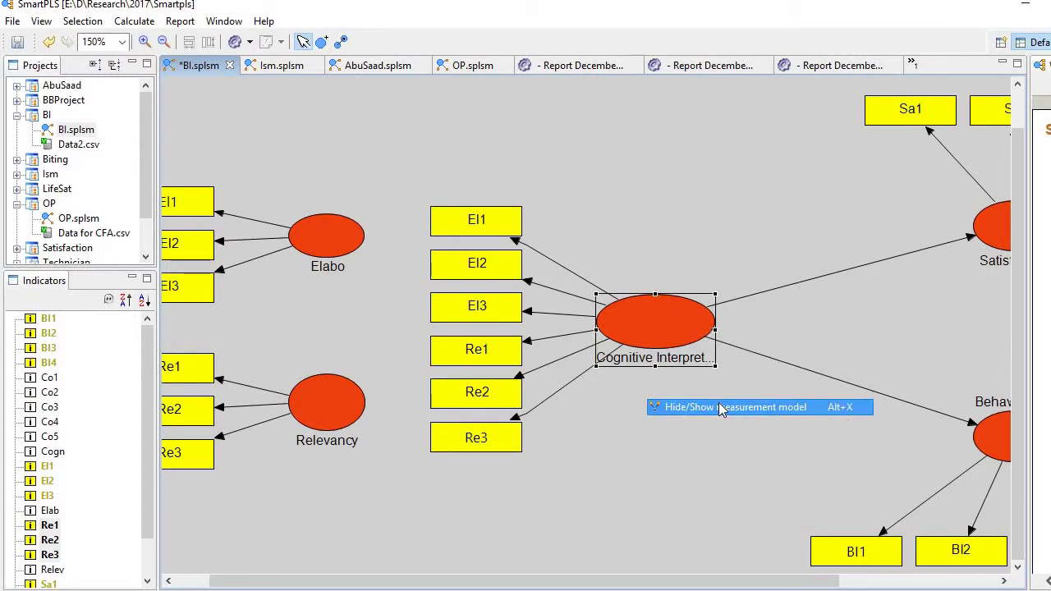
left_click(342, 41)
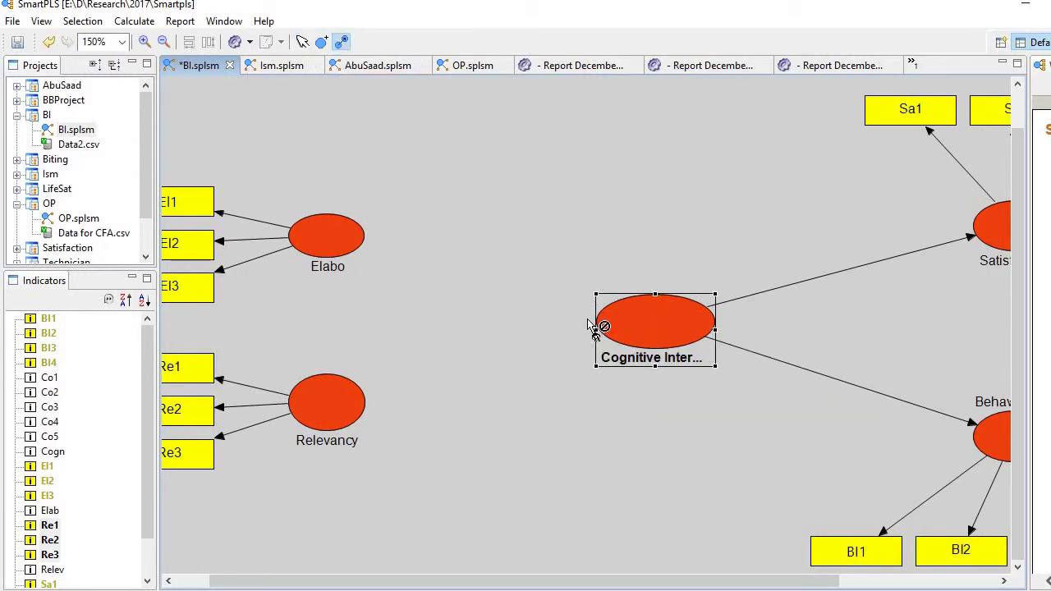
left_click(644, 341)
left_click(340, 241)
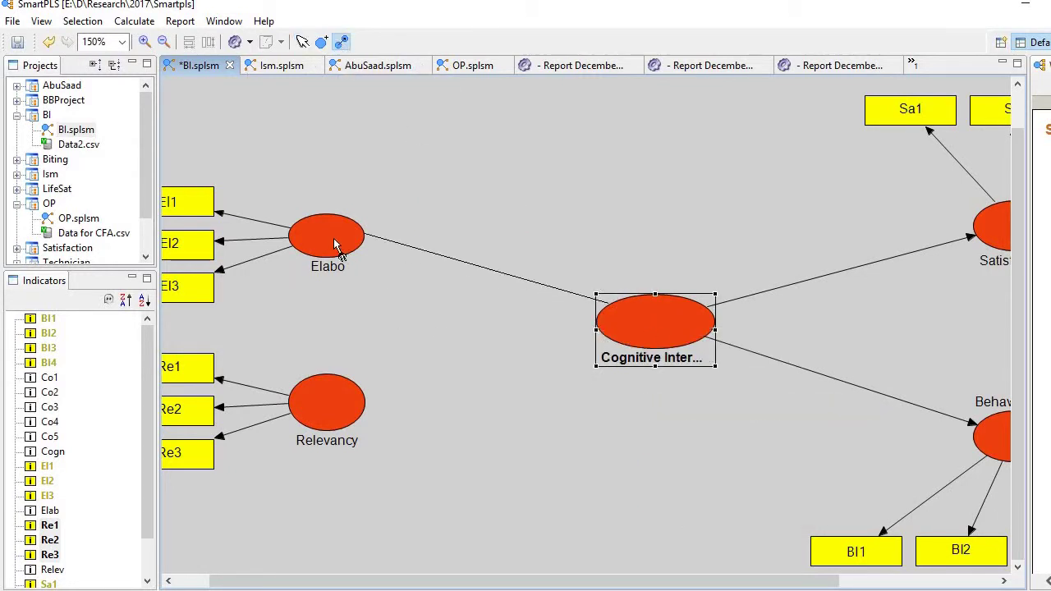
left_click(603, 320)
left_click(332, 408)
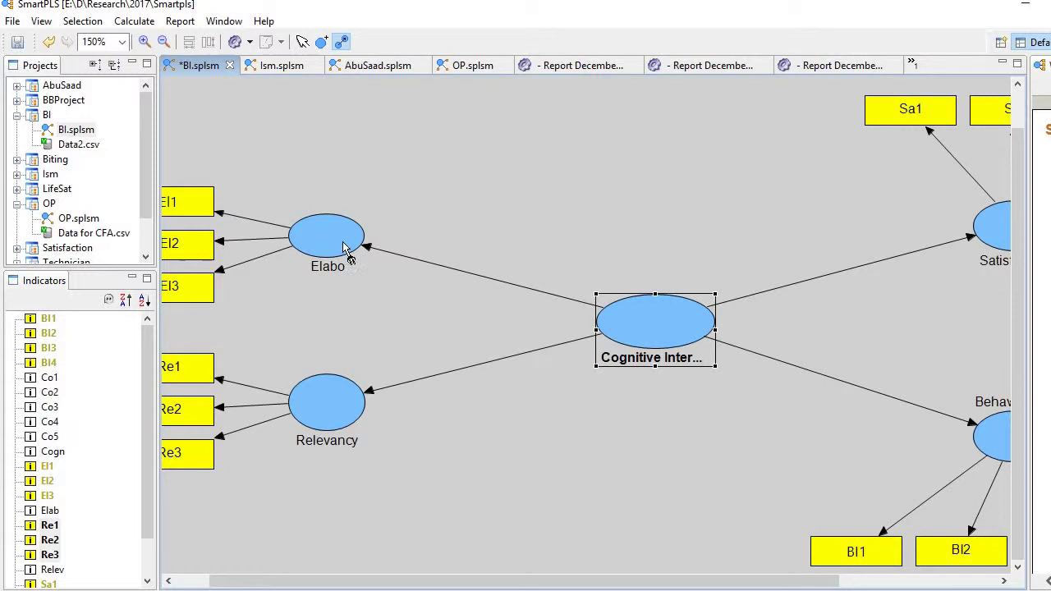
Step: Run the PLS Algorithm with default settings
left_click(154, 23)
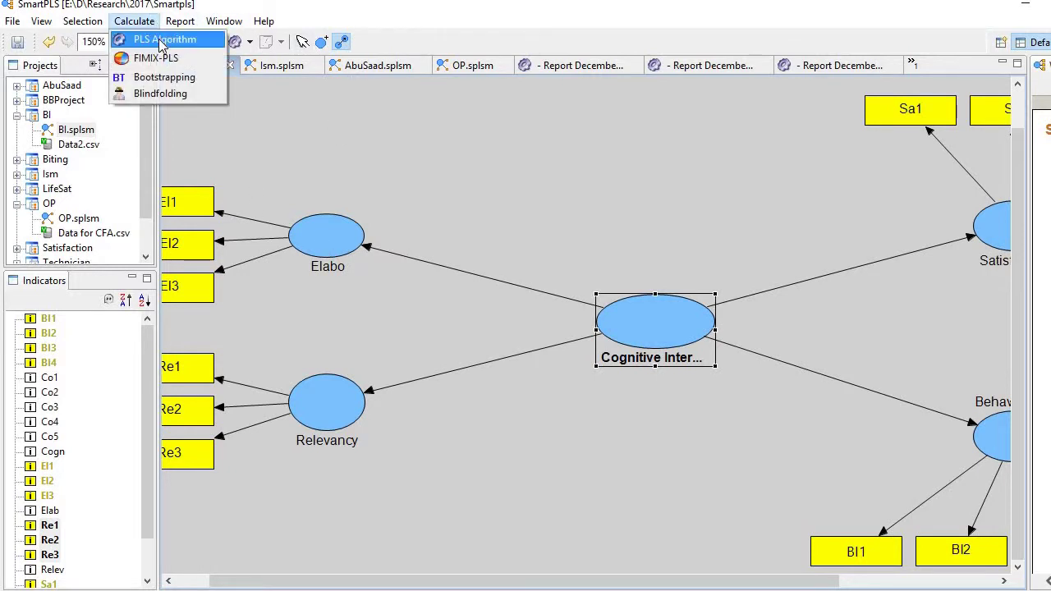
left_click(164, 39)
left_click(412, 569)
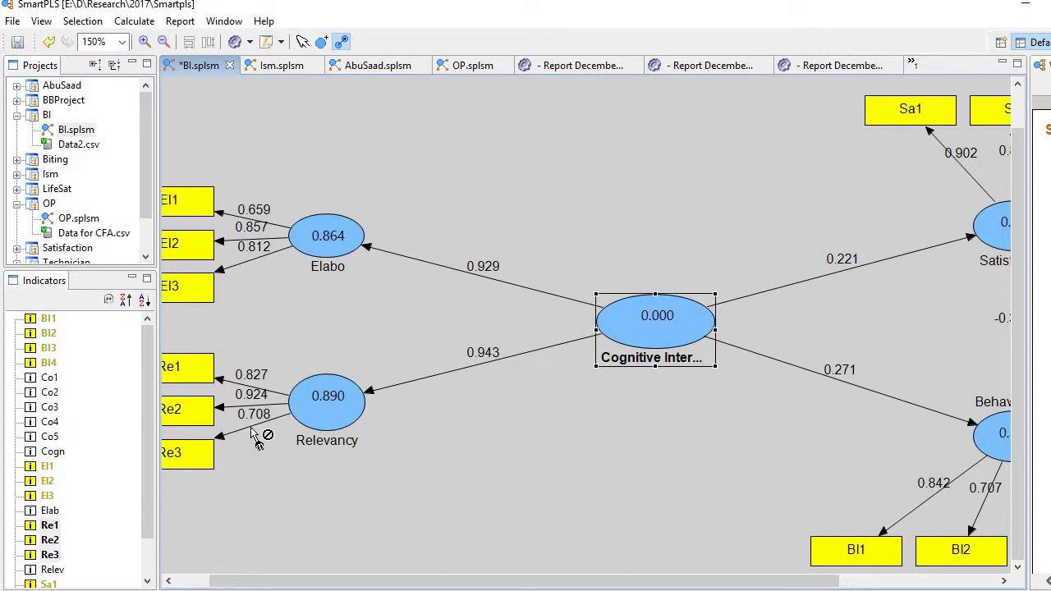
Step: Show the Default Report's Latent Variable Scores table and select it all
left_click(181, 21)
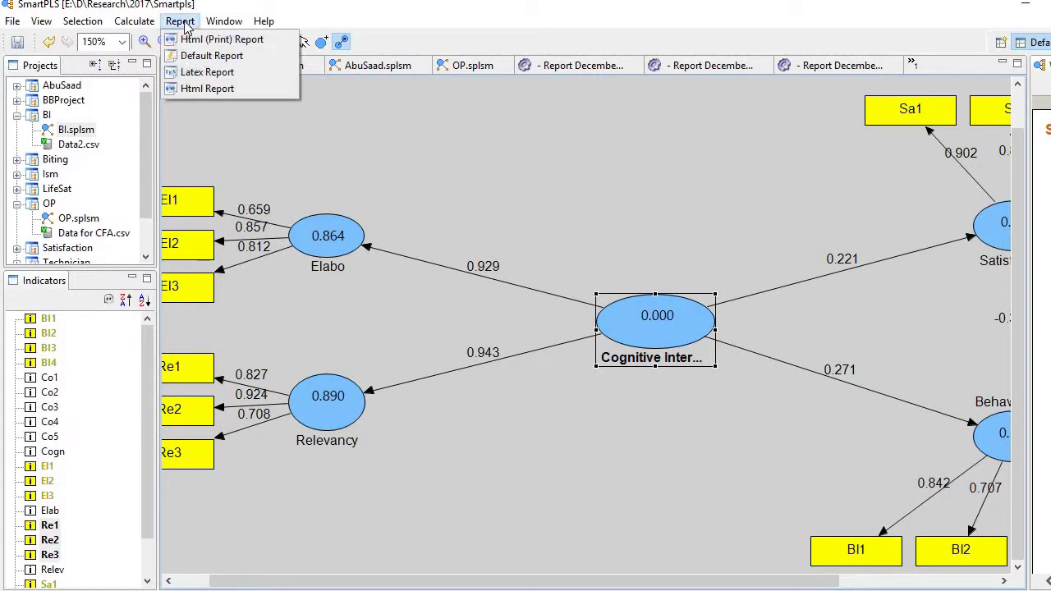
left_click(212, 55)
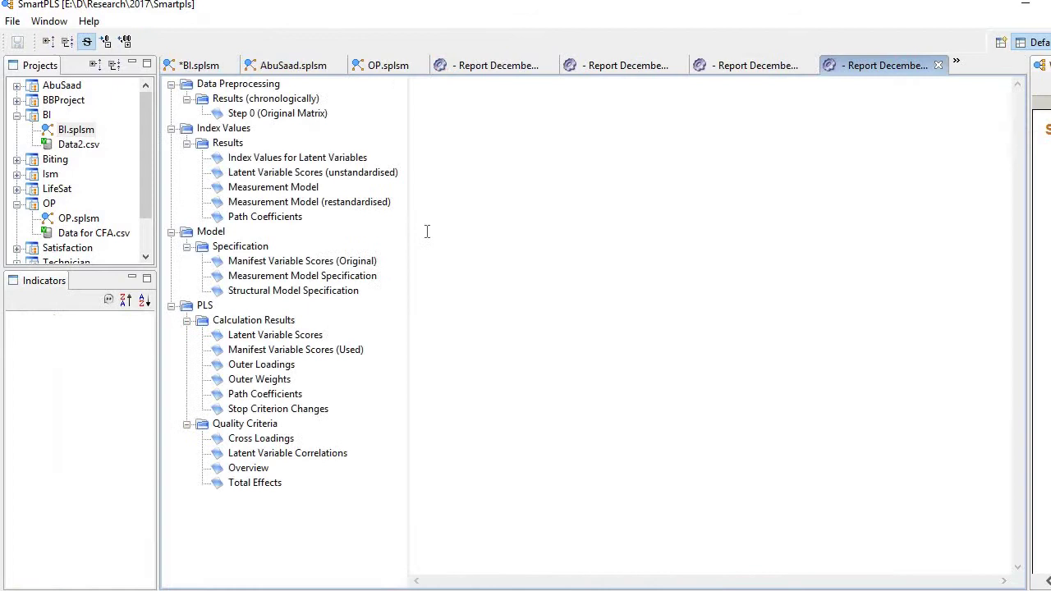
left_click(274, 339)
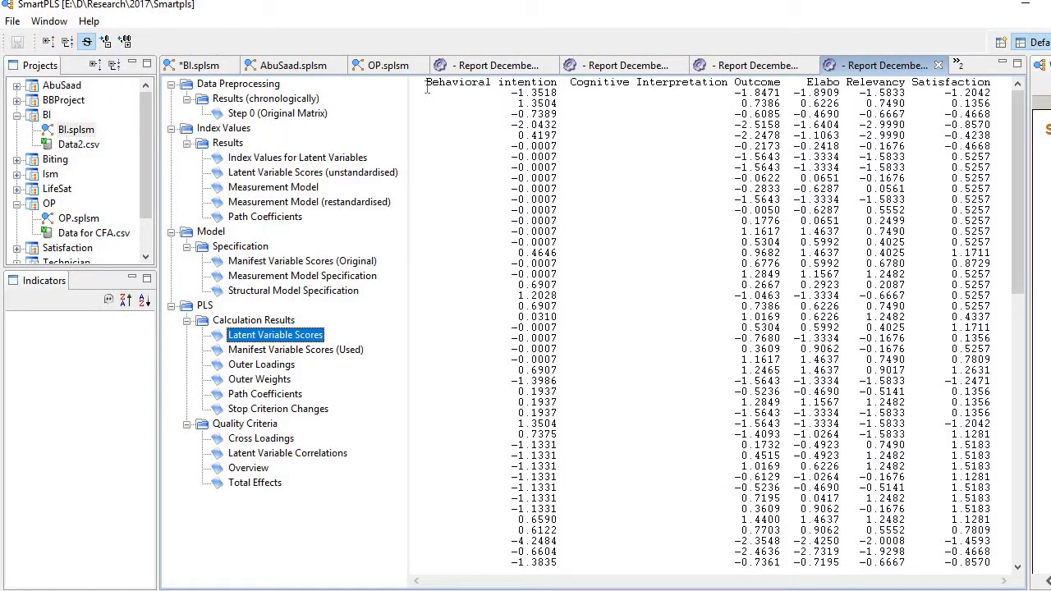
left_click_drag(427, 87, 796, 584)
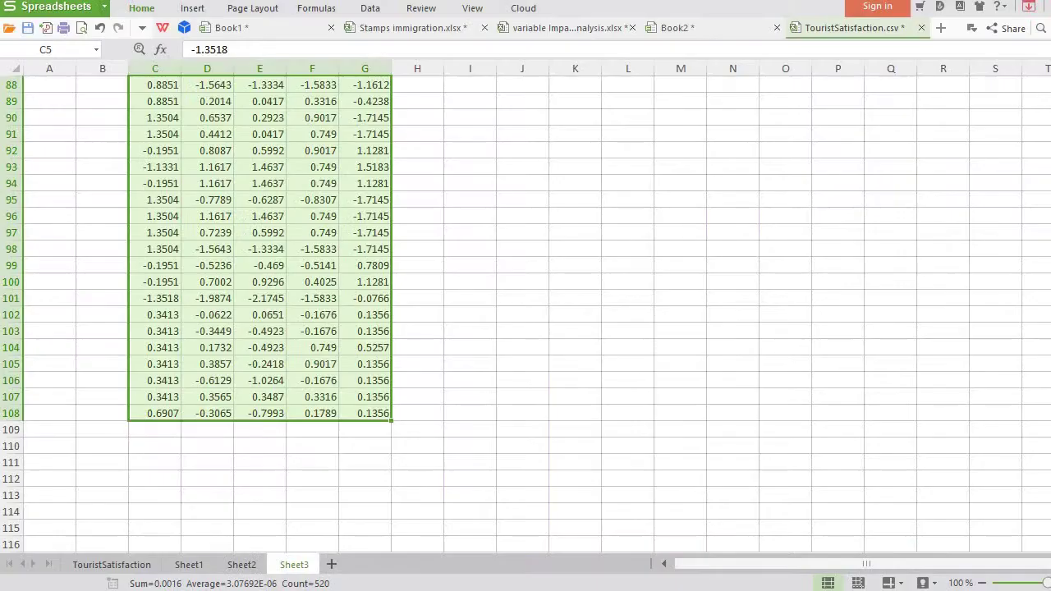
Step: Review the pasted latent score columns on Sheet3, checking cells E7 and C7
scroll(249, 169, "up", 20)
left_click(256, 184)
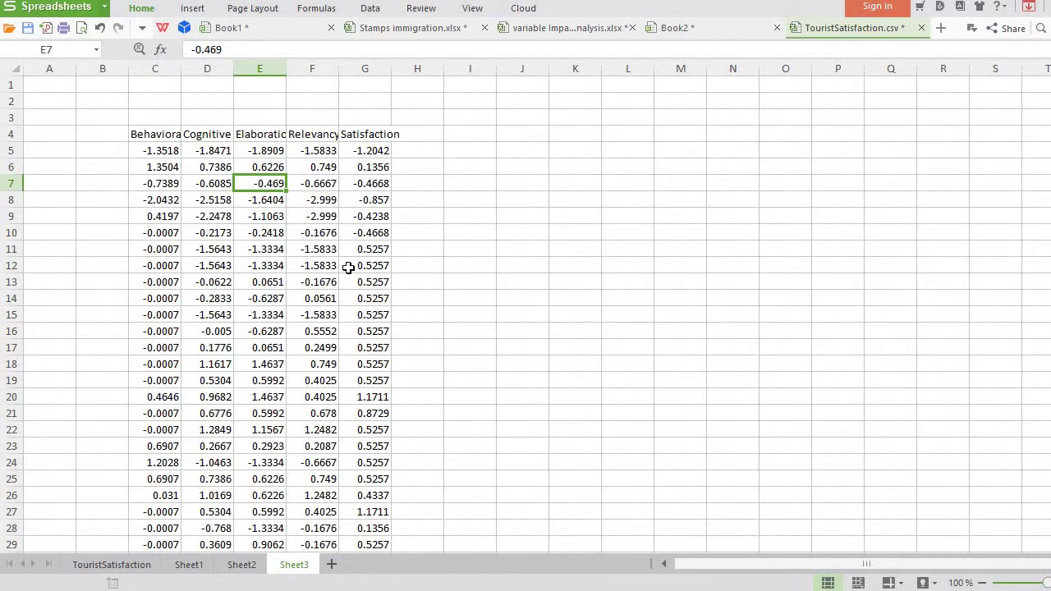
left_click(178, 181)
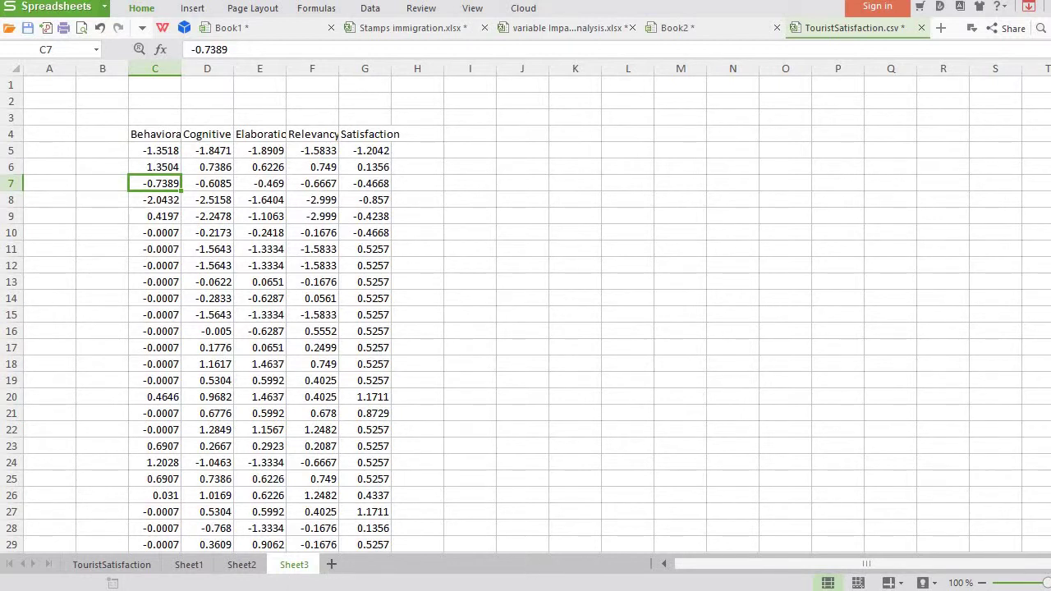
Step: Switch to SmartPLS and return to the *BI.splsm path model diagram
left_click(509, 588)
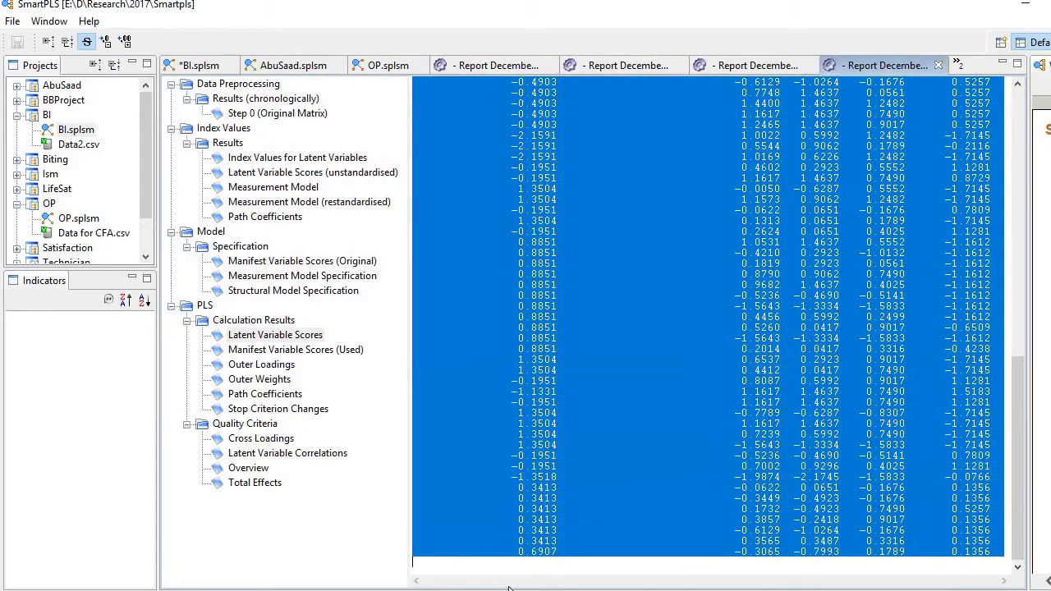
left_click(201, 66)
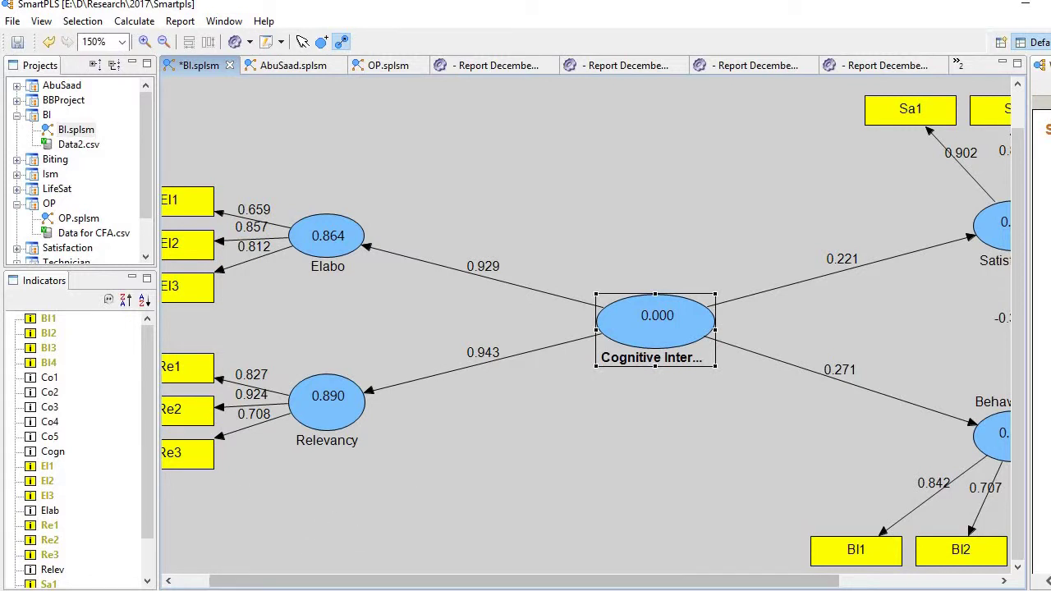
Step: Clear the Satisfaction scores from column G of Sheet3
key("alt+Tab")
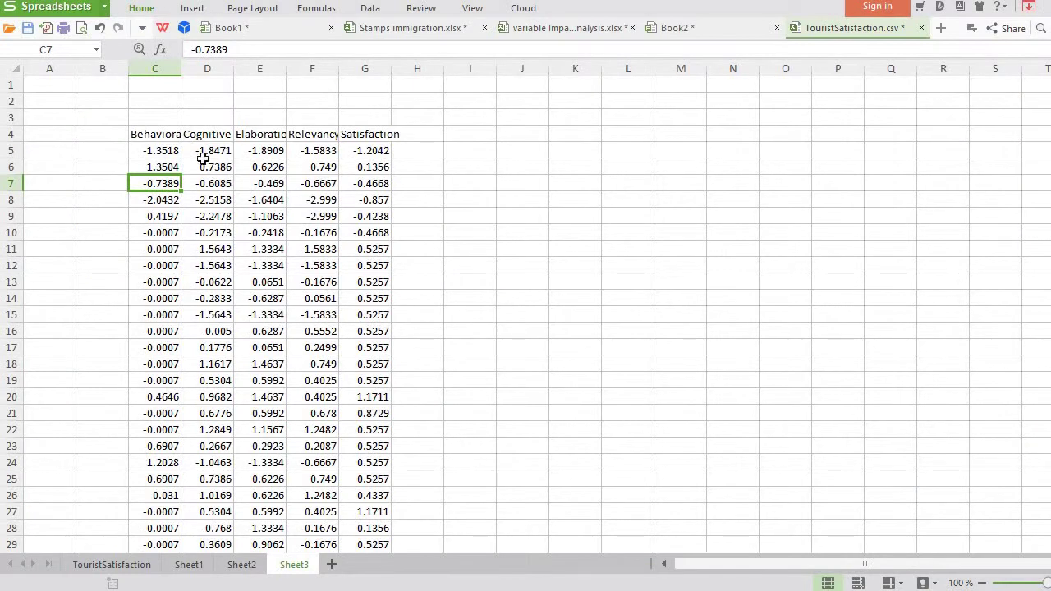
left_click(232, 148)
left_click(279, 161)
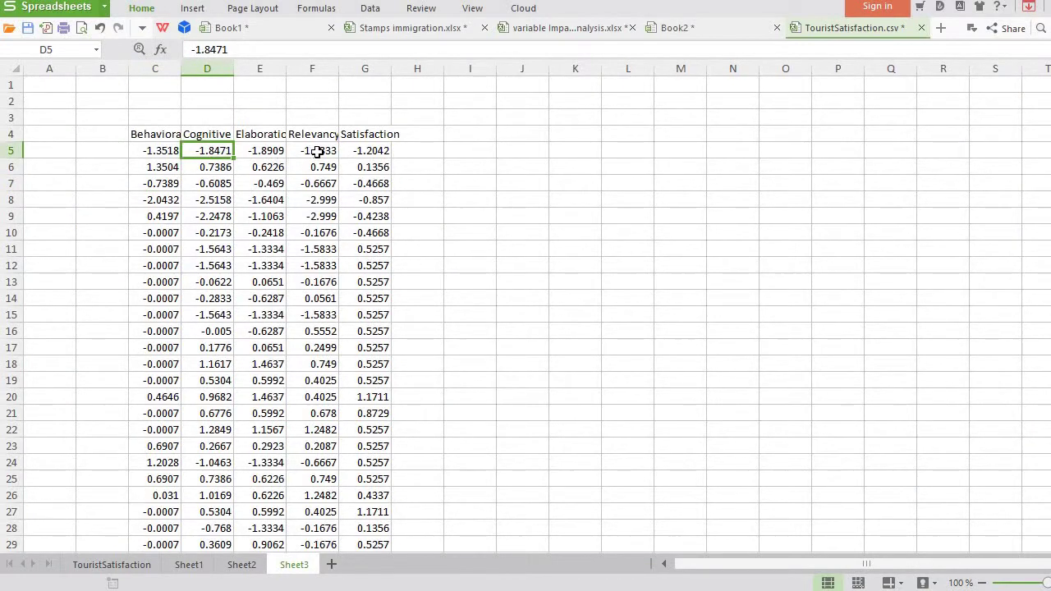
left_click(374, 138)
left_click(367, 69)
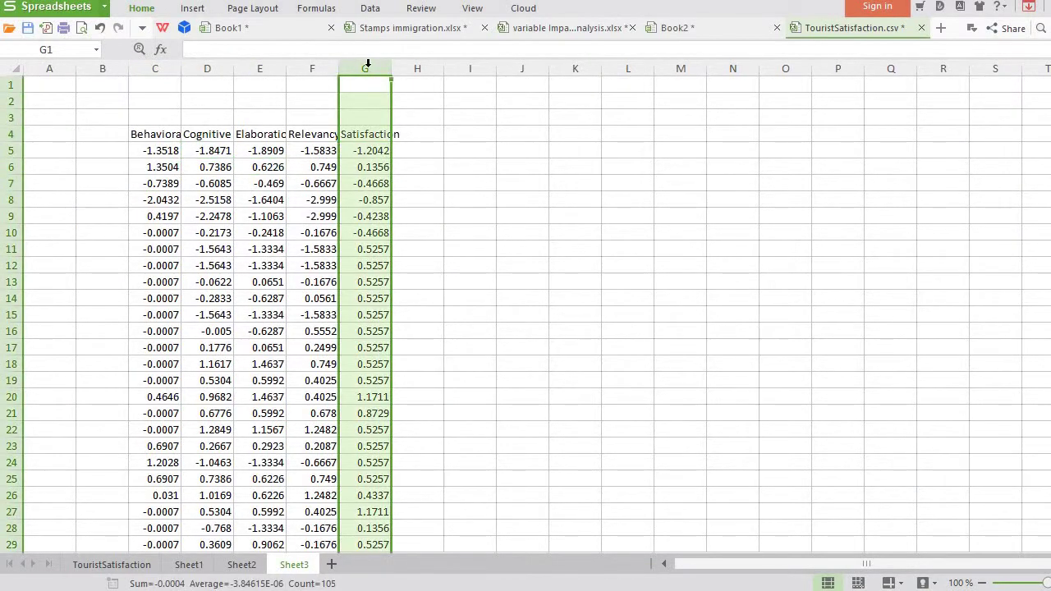
key("Delete")
Step: Clear the Behavioral Intention scores from column C
left_click(261, 164)
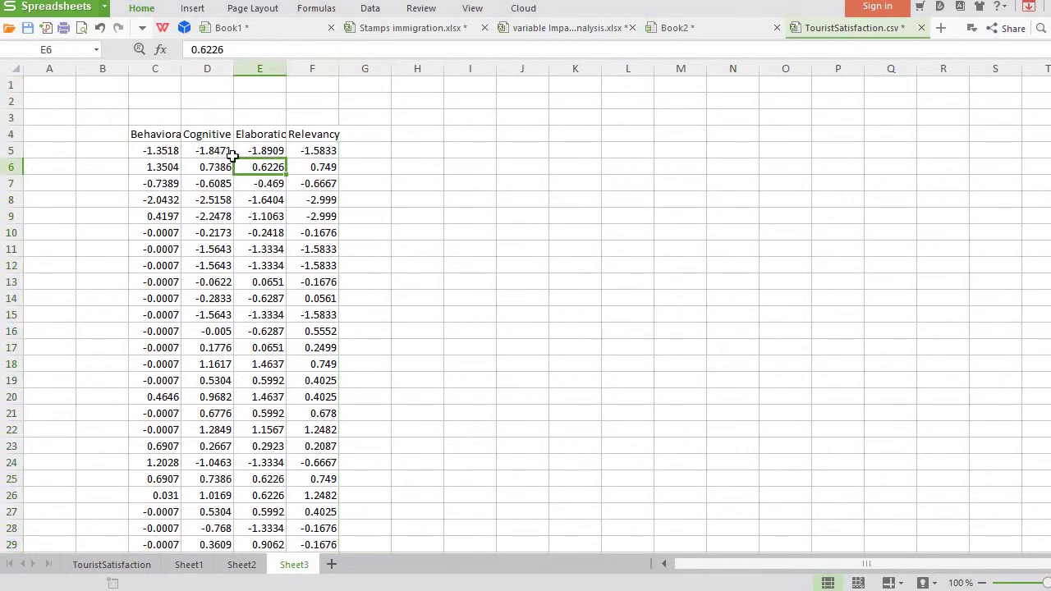
left_click(264, 136)
left_click(294, 135)
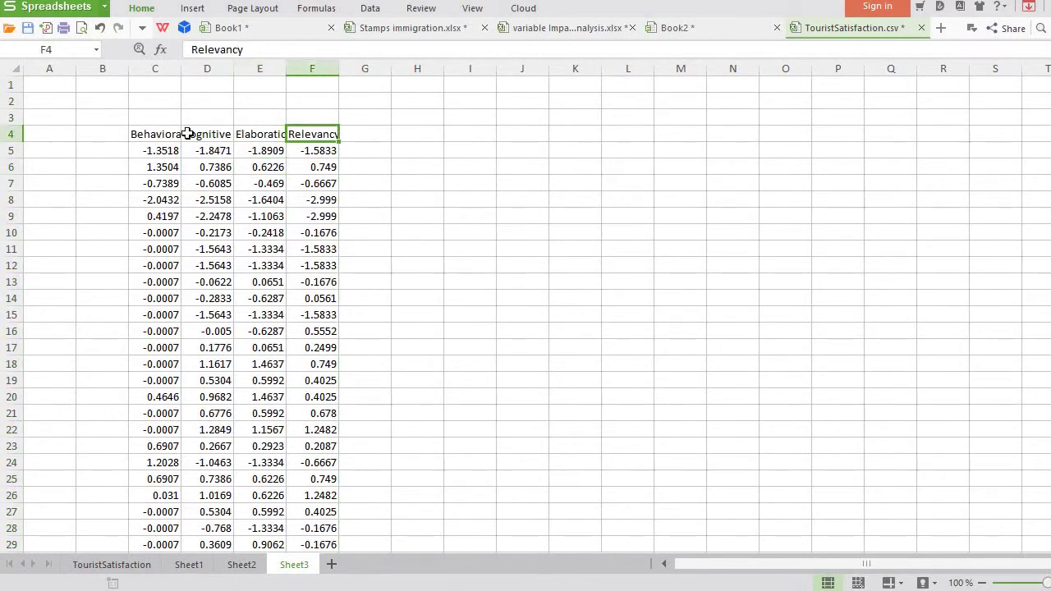
left_click(174, 132)
left_click(167, 69)
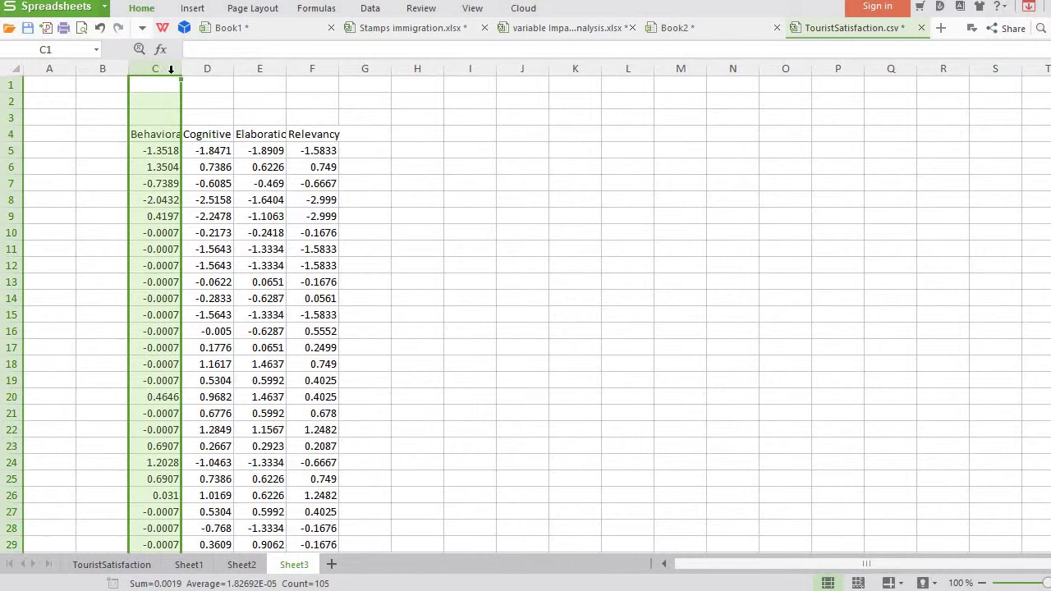
key("Delete")
left_click(215, 147)
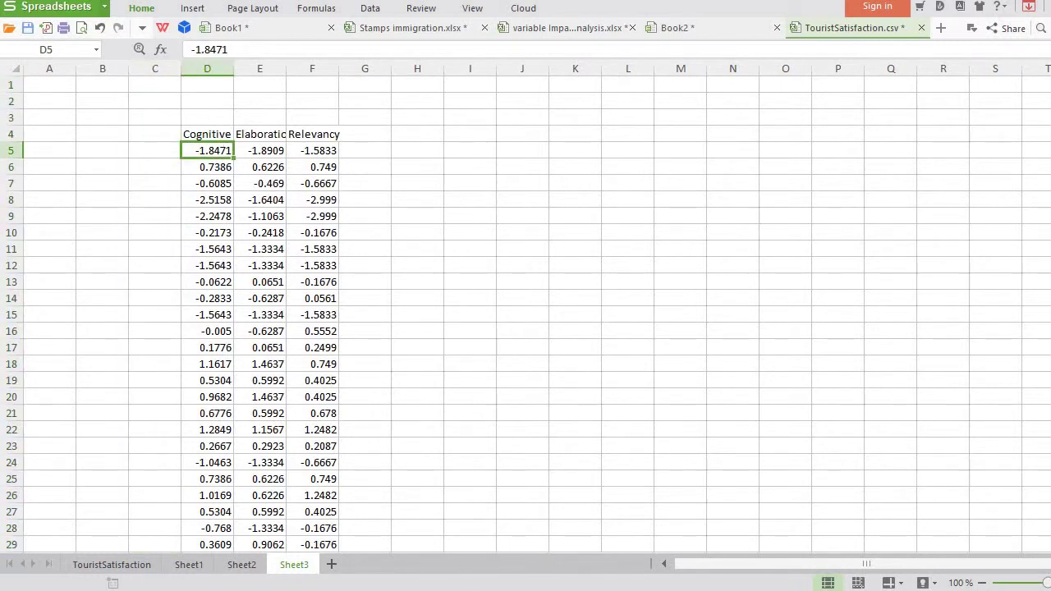
Step: Switch to SPSS Data2.sav and inspect the Cogn and Elab score values
left_click(500, 553)
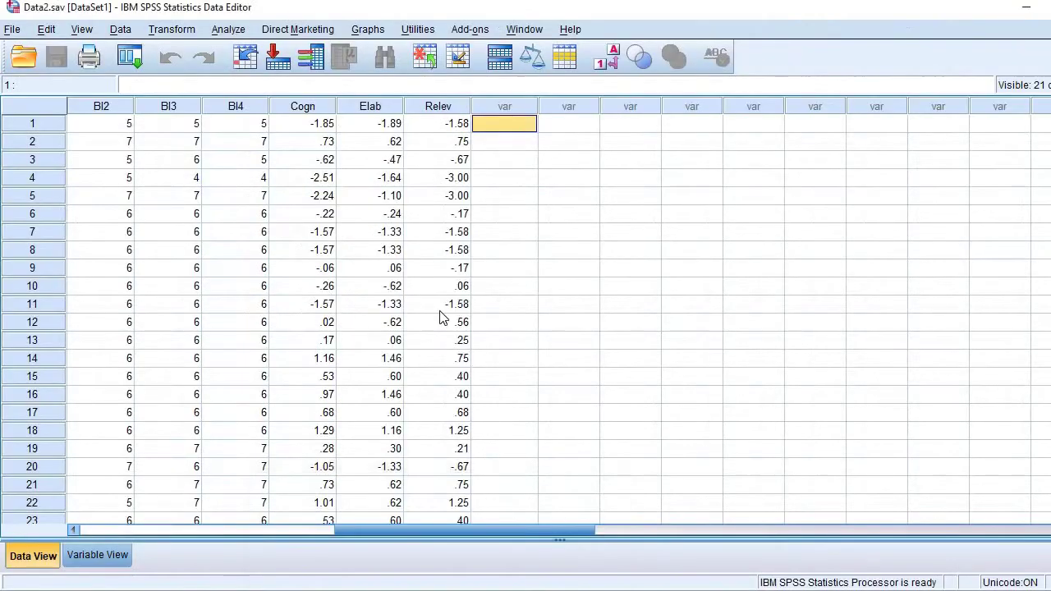
left_click(319, 125)
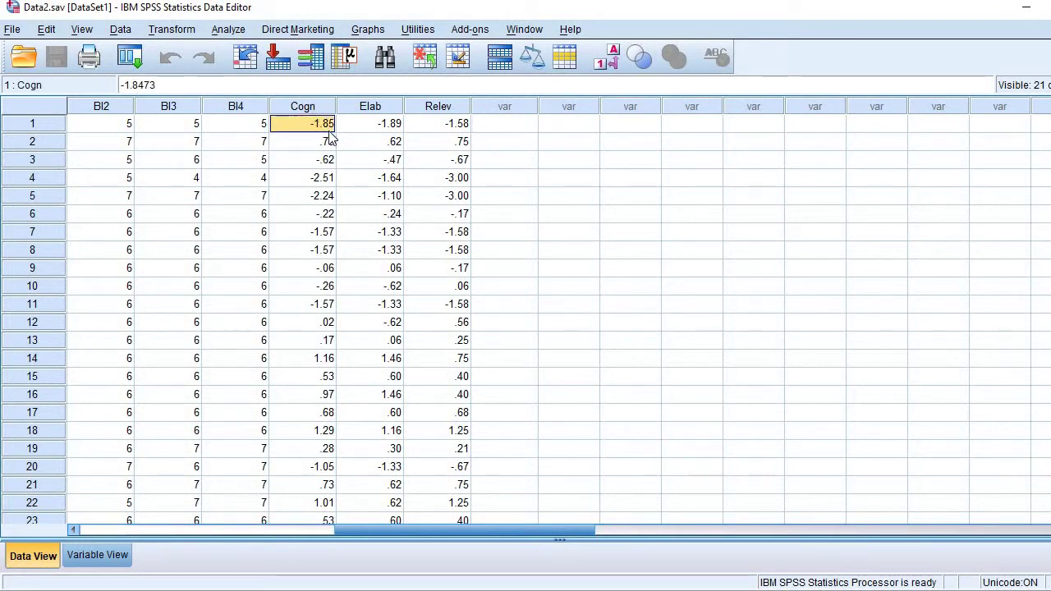
left_click(362, 170)
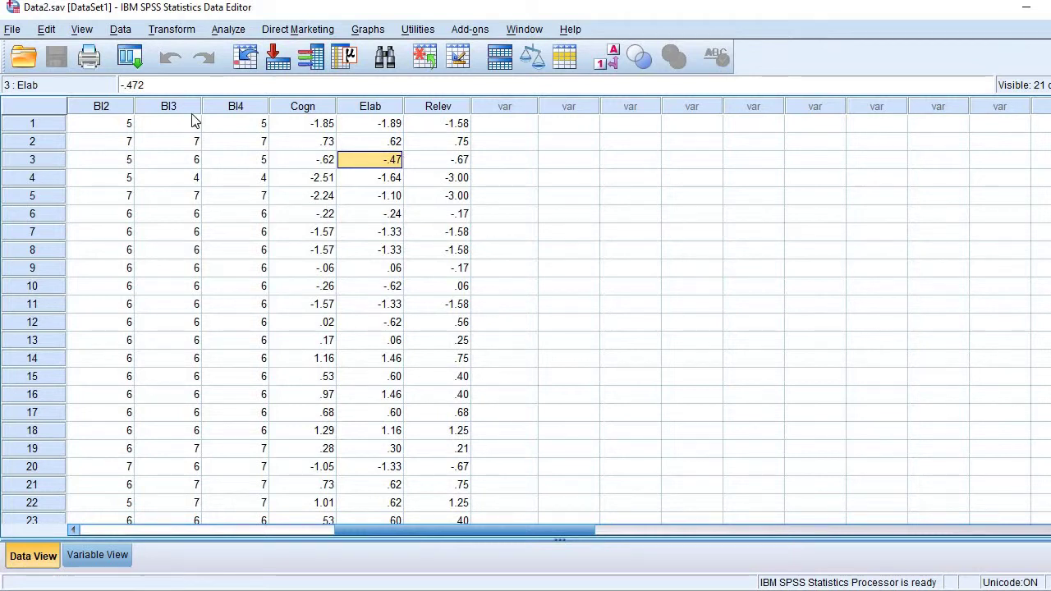
left_click(13, 31)
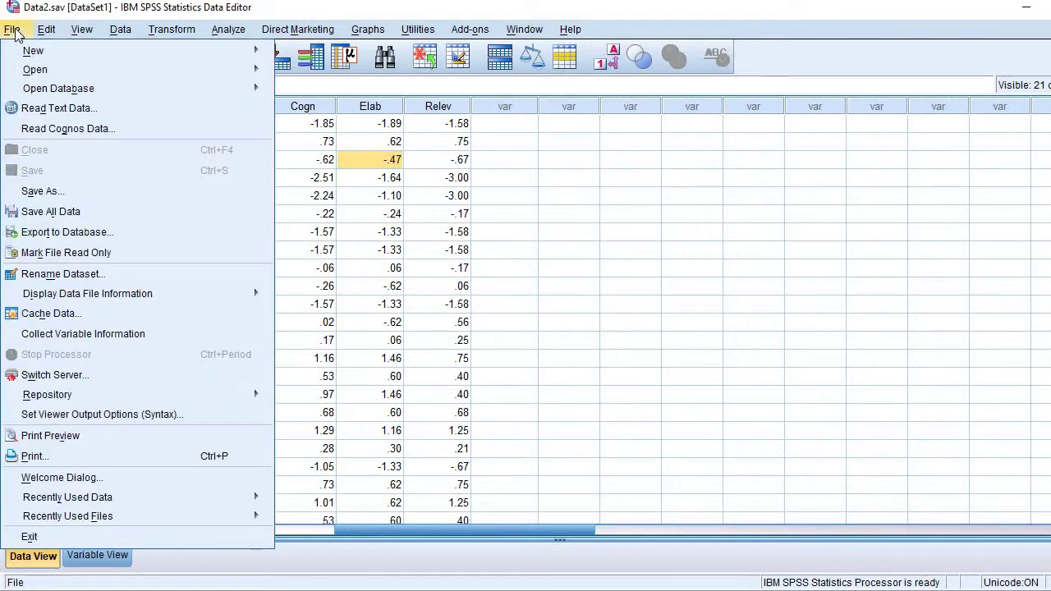
Step: Open Save As for Data2.sav, view the file formats, then cancel without saving
left_click(76, 192)
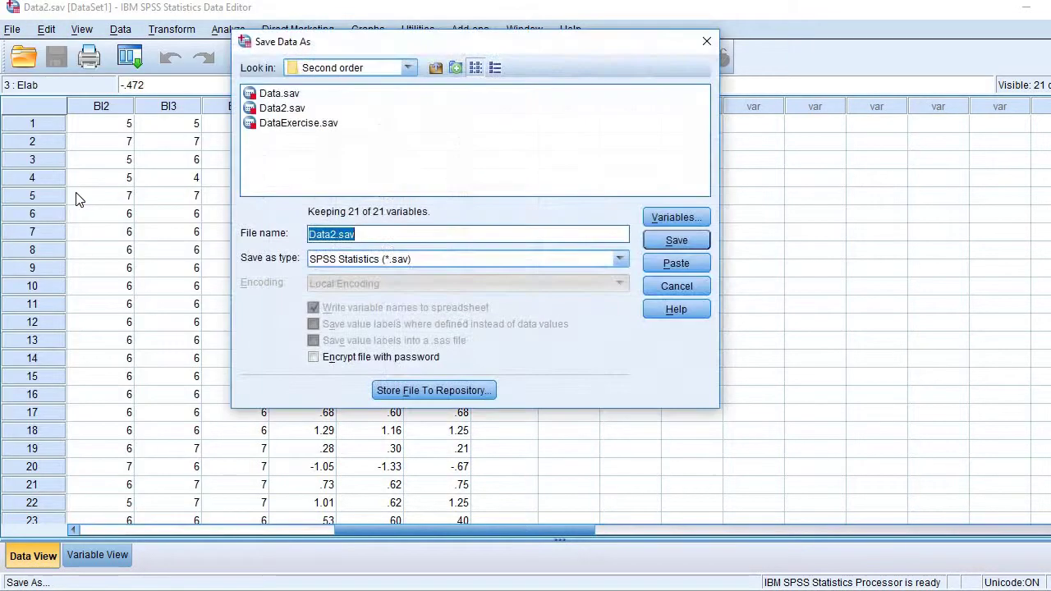
left_click(448, 259)
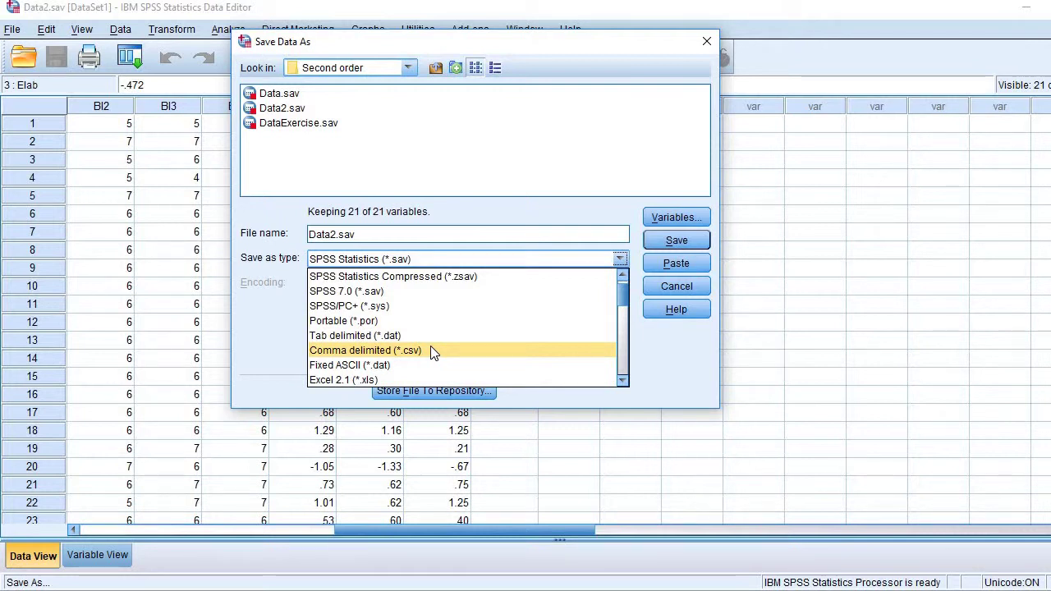
left_click(674, 287)
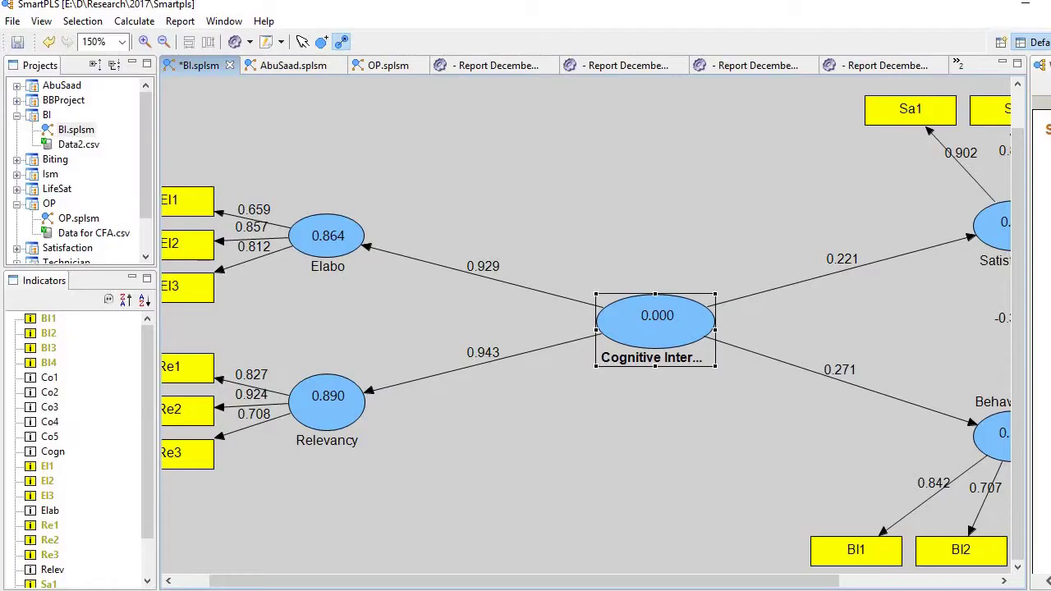
left_click(144, 134)
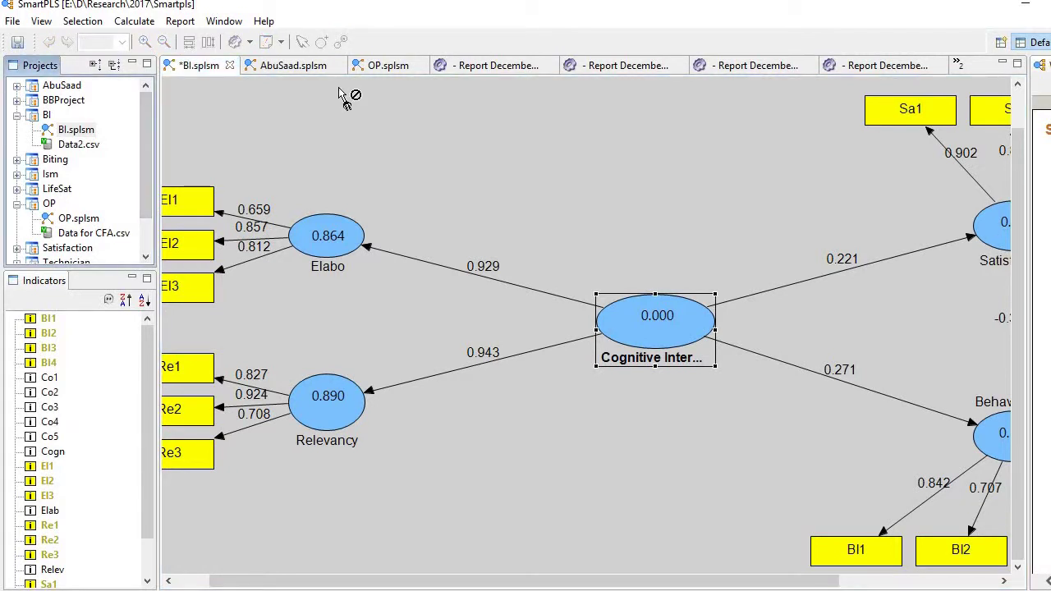
right_click(77, 133)
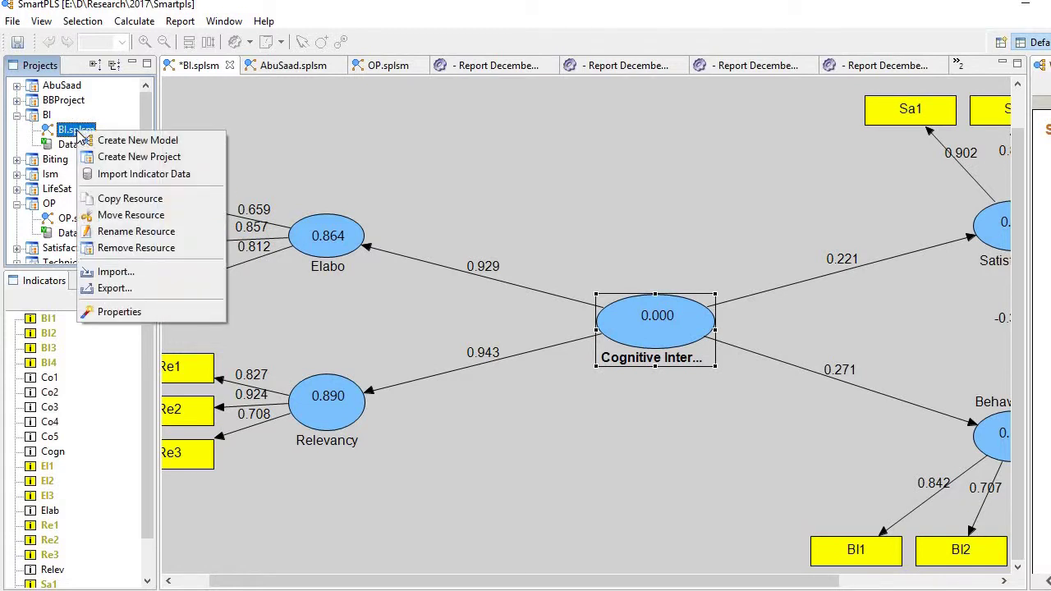
left_click(132, 174)
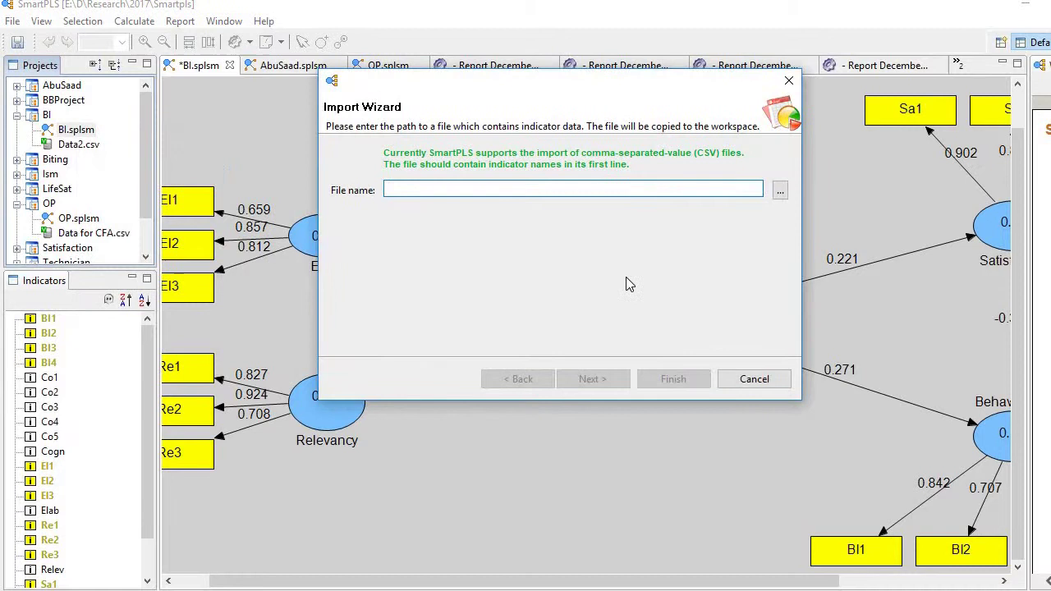
left_click(770, 379)
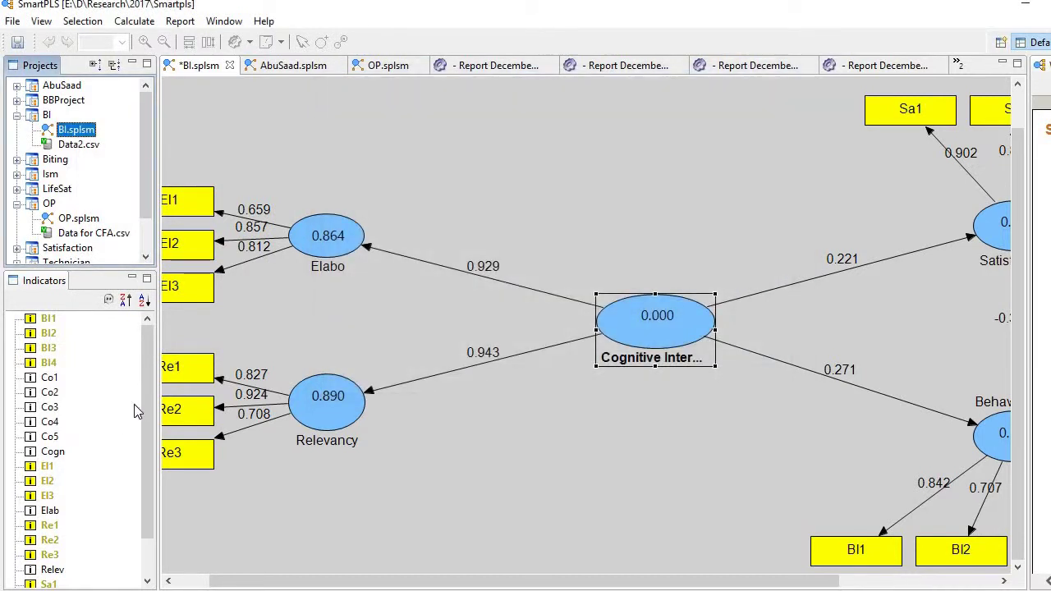
left_click_drag(148, 410, 146, 451)
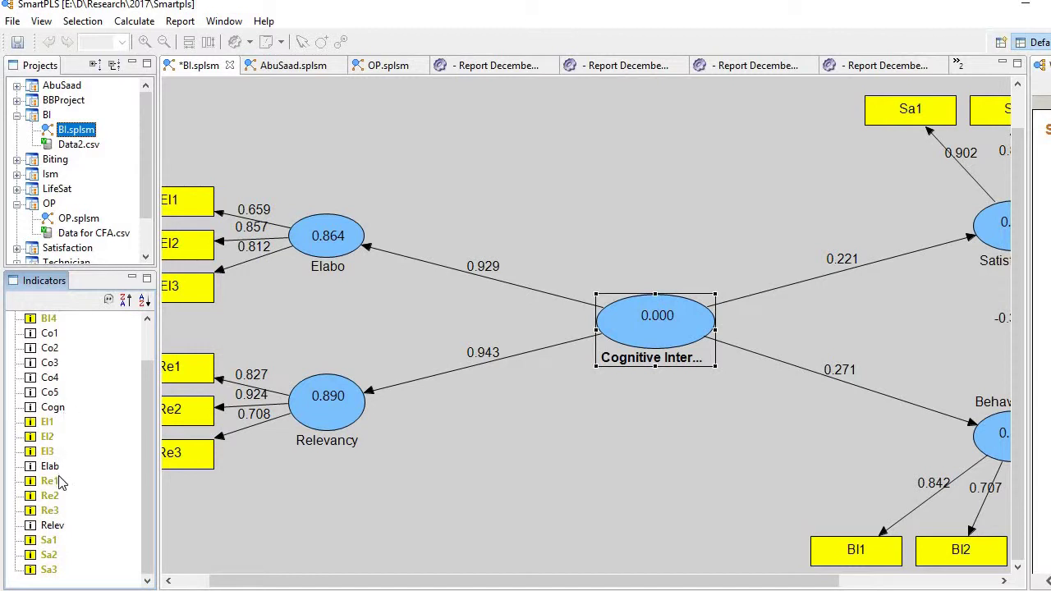
left_click(53, 410)
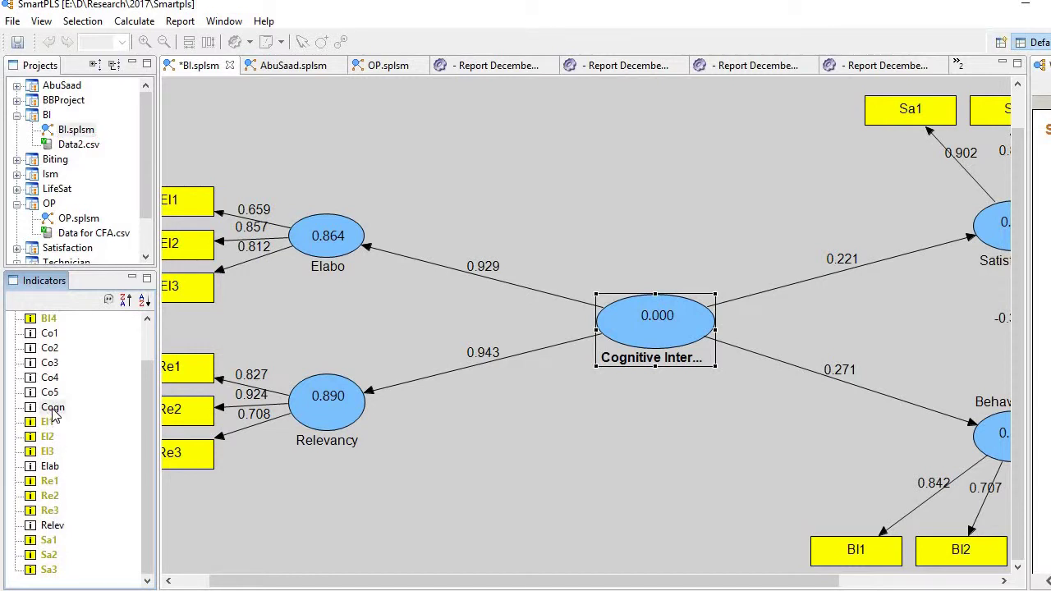
left_click(50, 466)
left_click(52, 526)
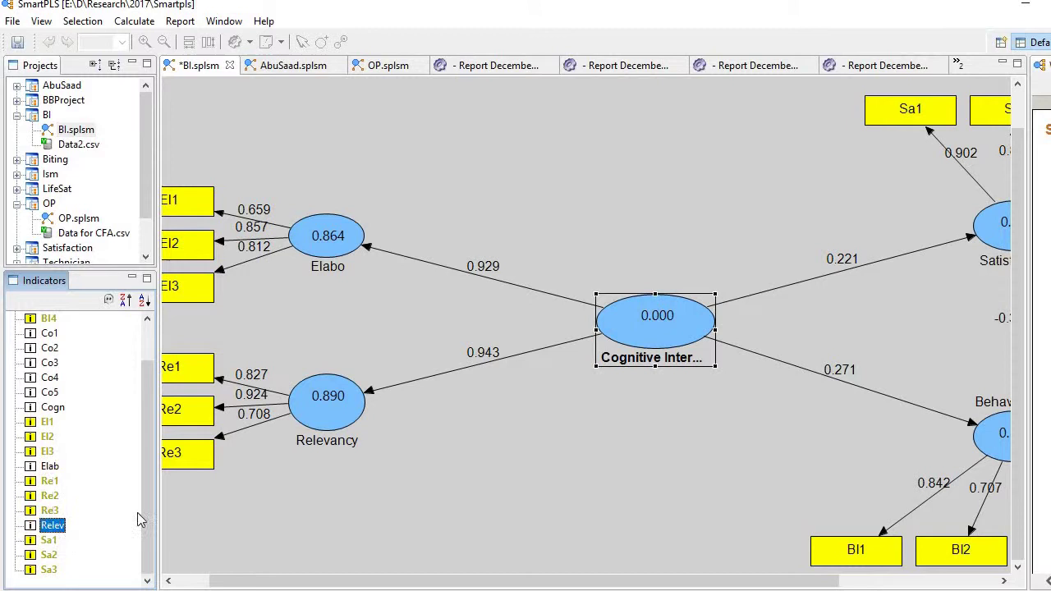
left_click_drag(138, 518, 355, 107)
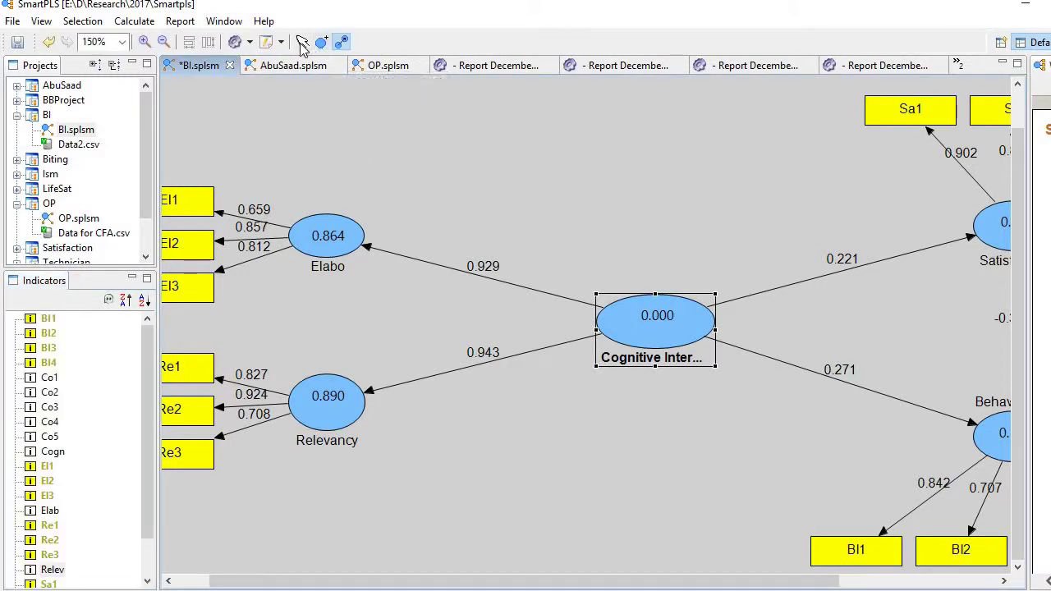
Step: Delete the Elabo and Relevancy constructs
left_click(332, 233)
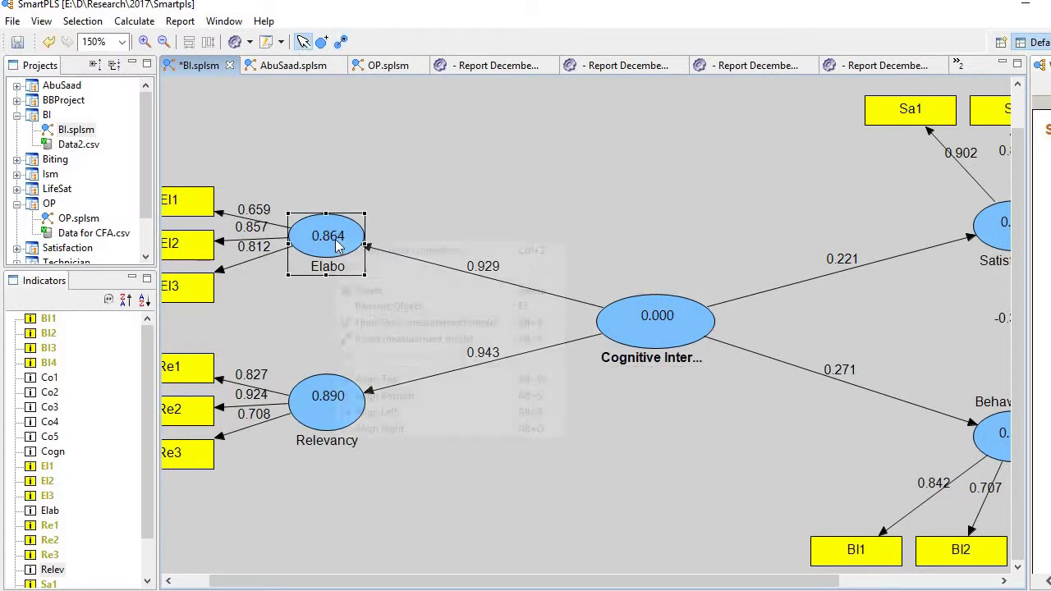
right_click(338, 240)
left_click(395, 295)
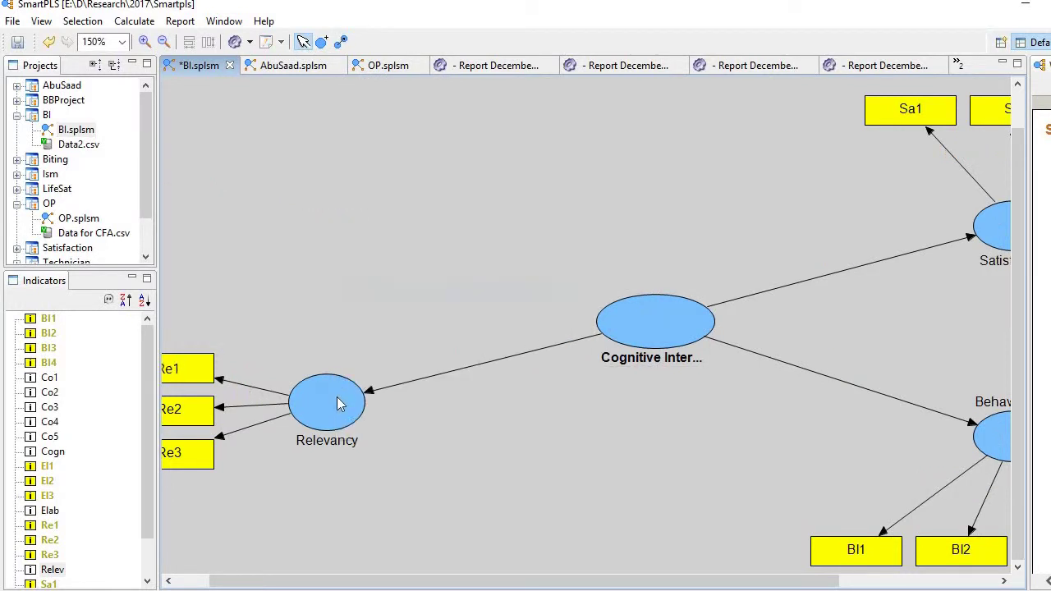
left_click(336, 396)
right_click(337, 399)
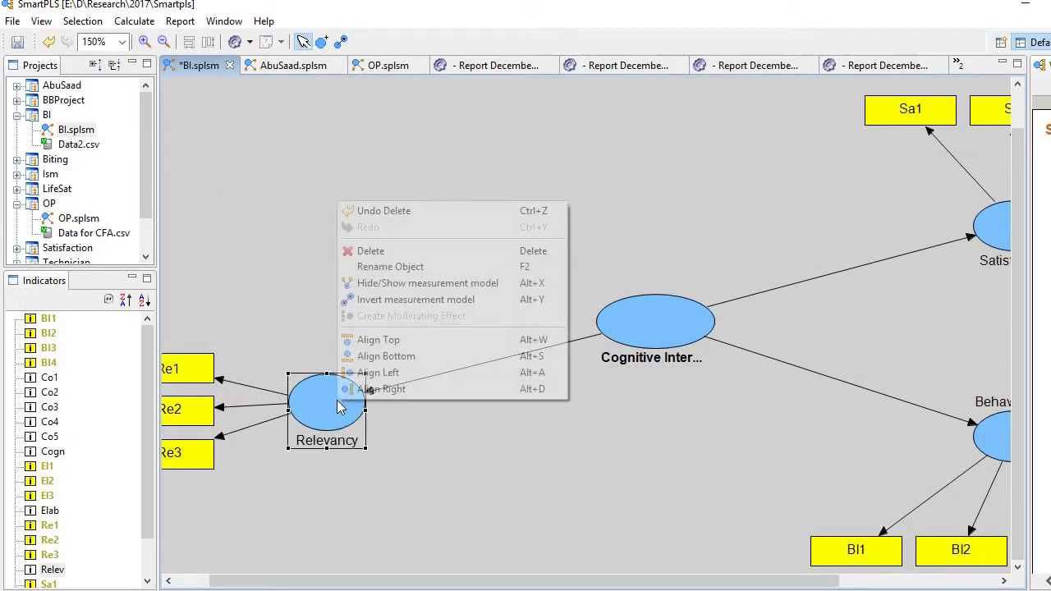
left_click(406, 251)
Step: Show Cognitive Interpretation's indicators and delete El1, El2 and El3
left_click(661, 330)
right_click(661, 330)
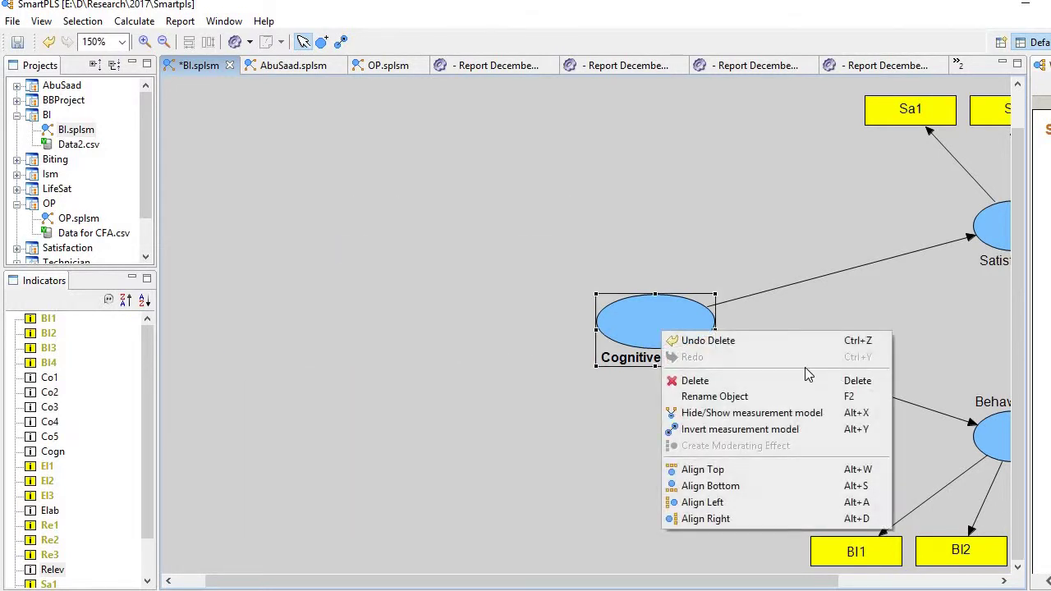
left_click(802, 411)
left_click(467, 223)
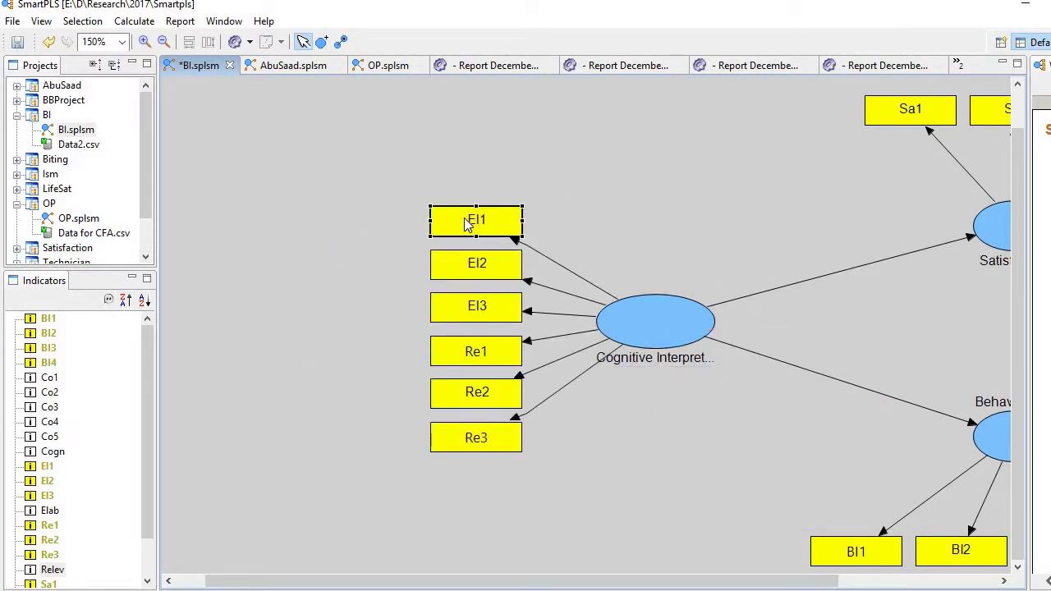
key("Delete")
left_click(479, 254)
key("Delete")
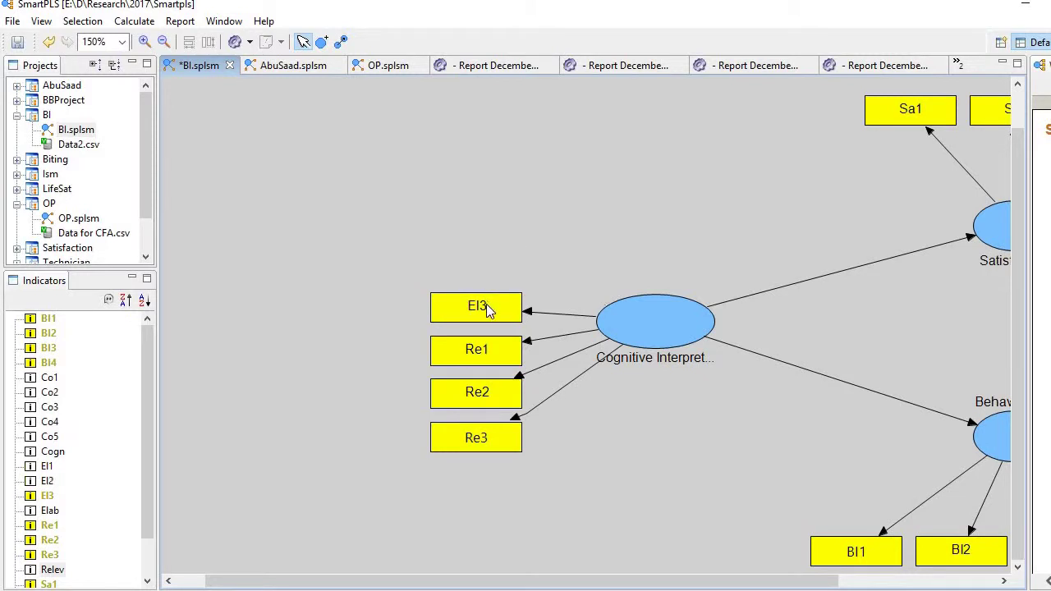
left_click(474, 316)
key("Delete")
Step: Delete Re1–Re3 and make Cogn the construct's only indicator
left_click(468, 360)
key("Delete")
left_click(473, 394)
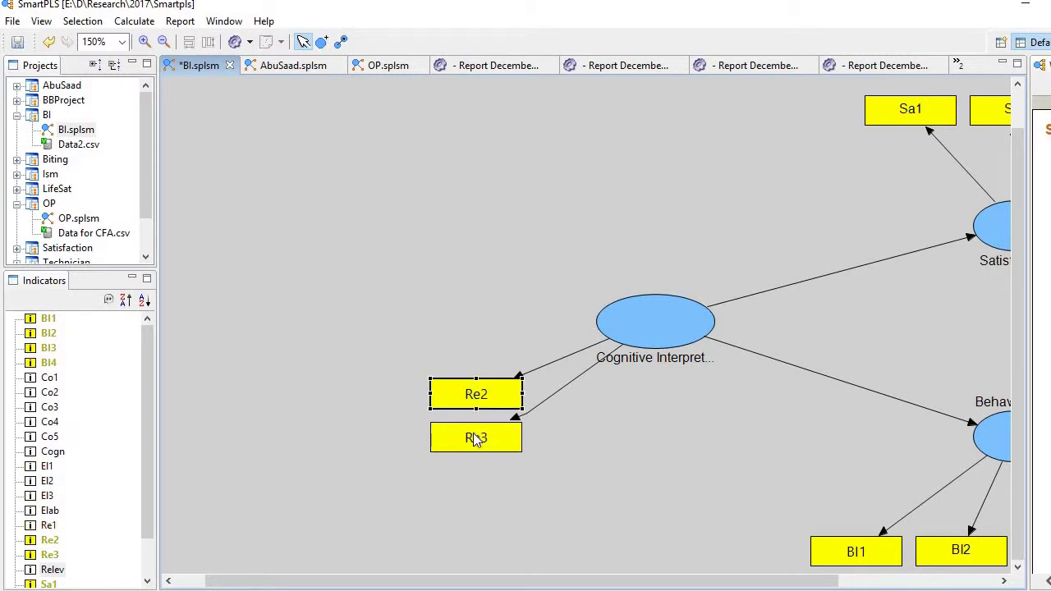
key("Delete")
left_click(473, 433)
key("Delete")
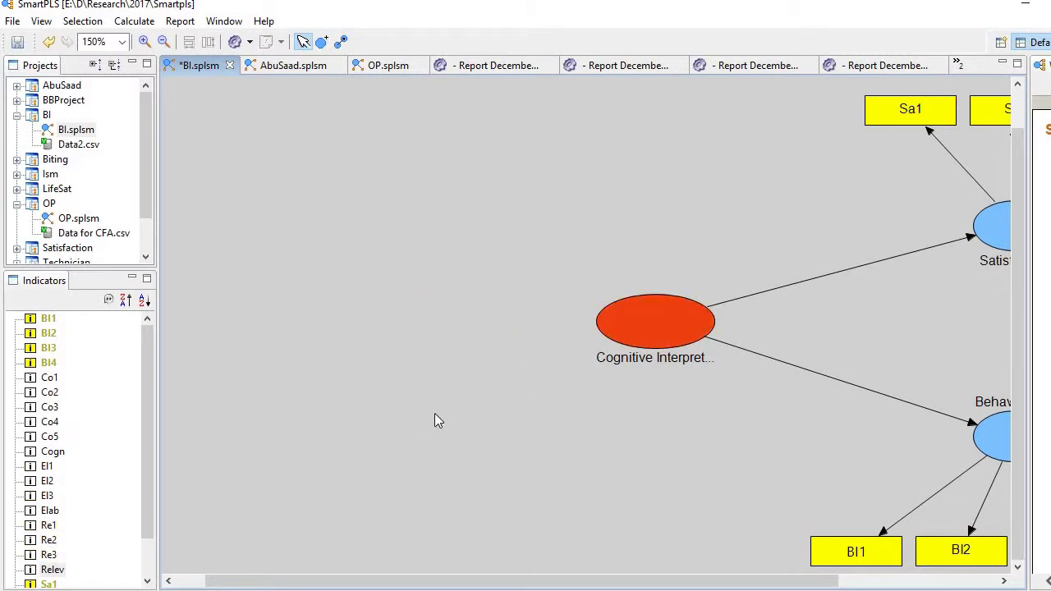
left_click_drag(62, 453, 629, 343)
left_click_drag(565, 581, 689, 580)
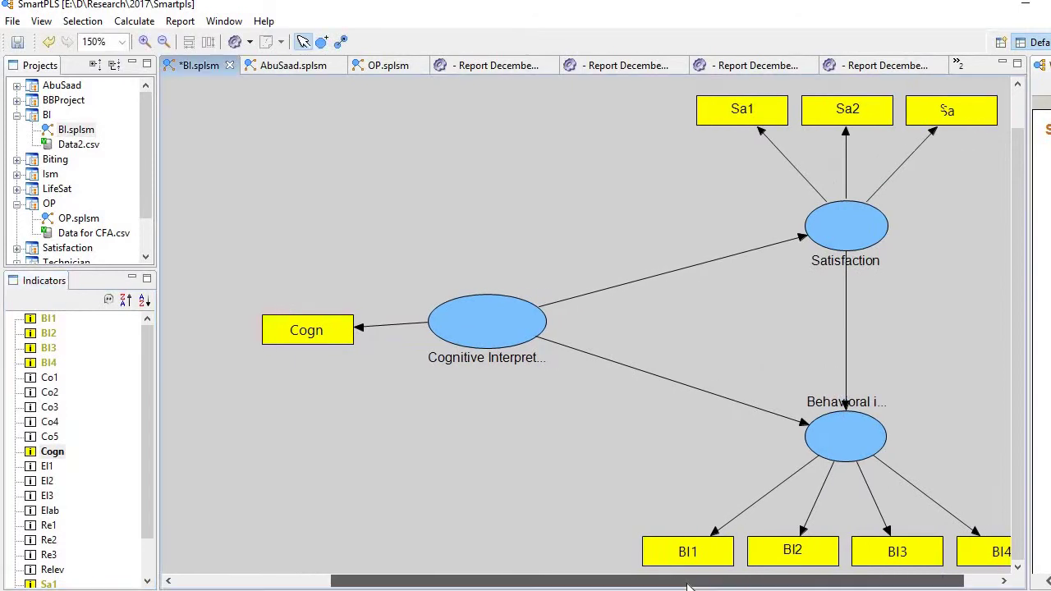
Step: Re-run the PLS Algorithm with default settings to update the diagram's estimates
left_click(135, 22)
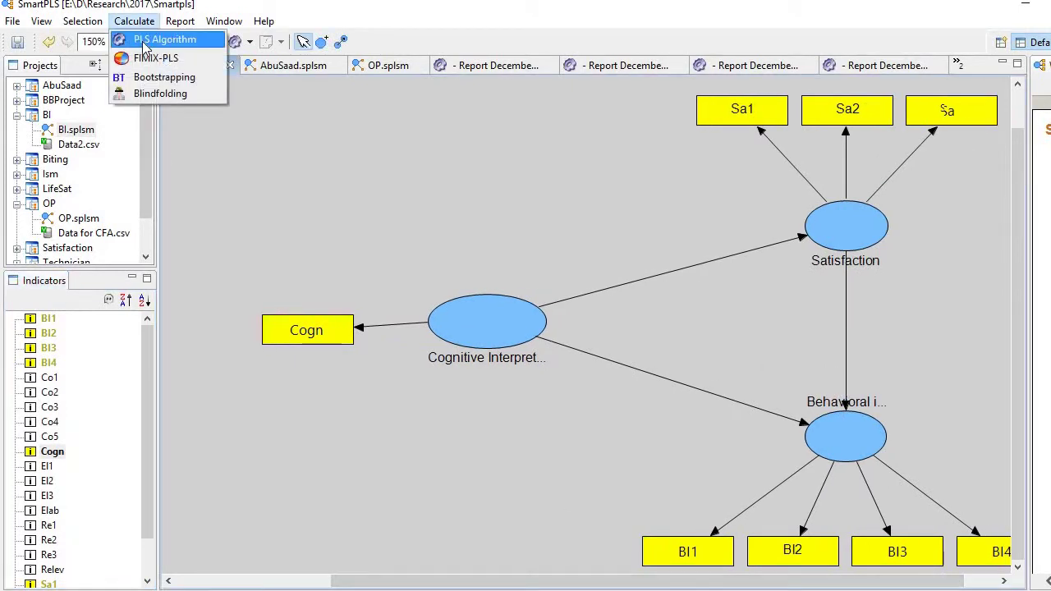
left_click(145, 47)
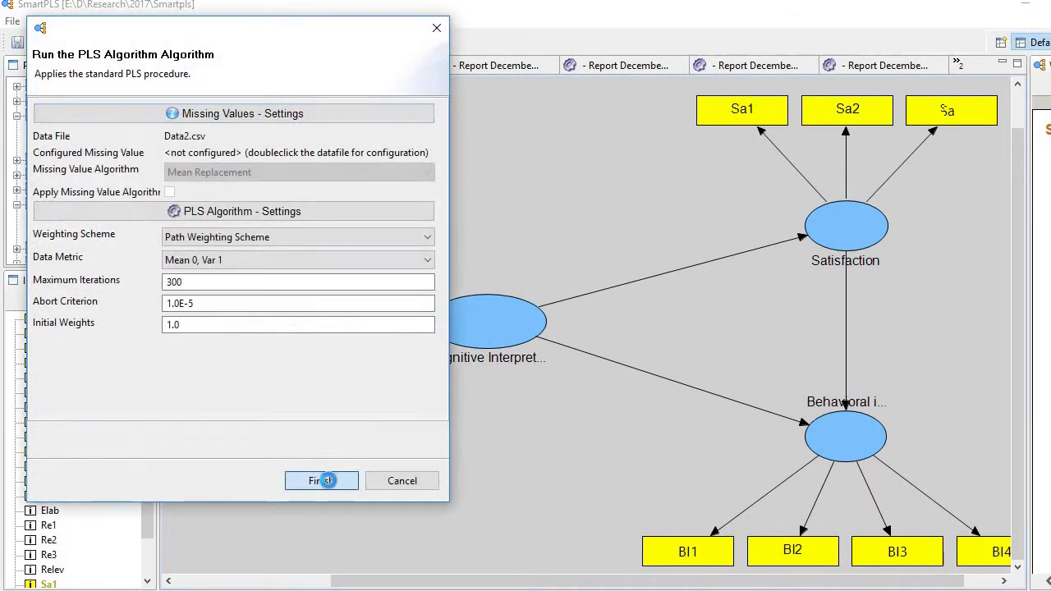
left_click(331, 479)
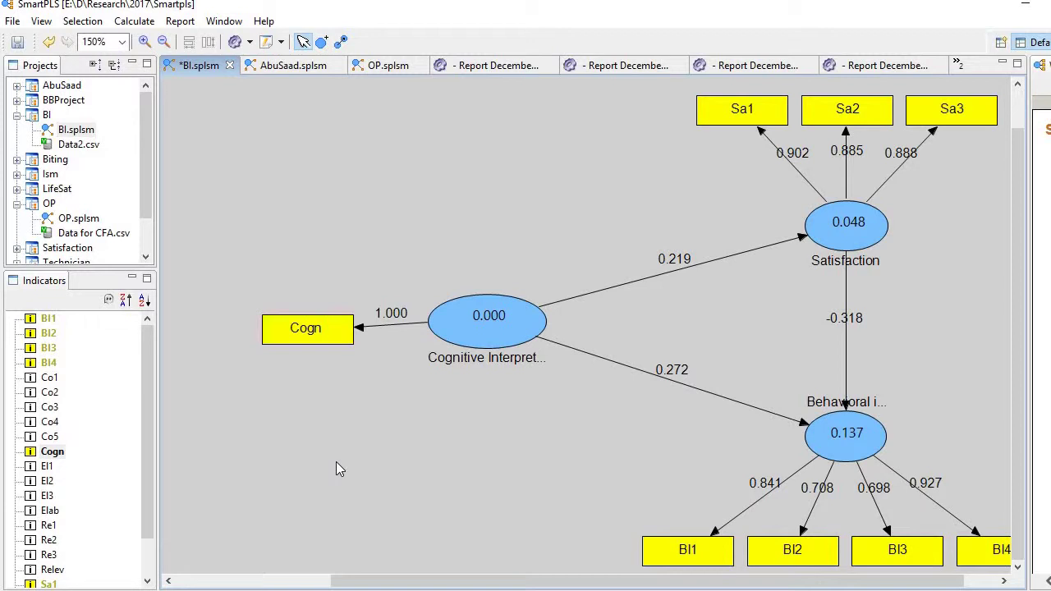
Step: Delete the cognitive interpretation construct and place a new latent variable named 'Cog In out'
right_click(486, 314)
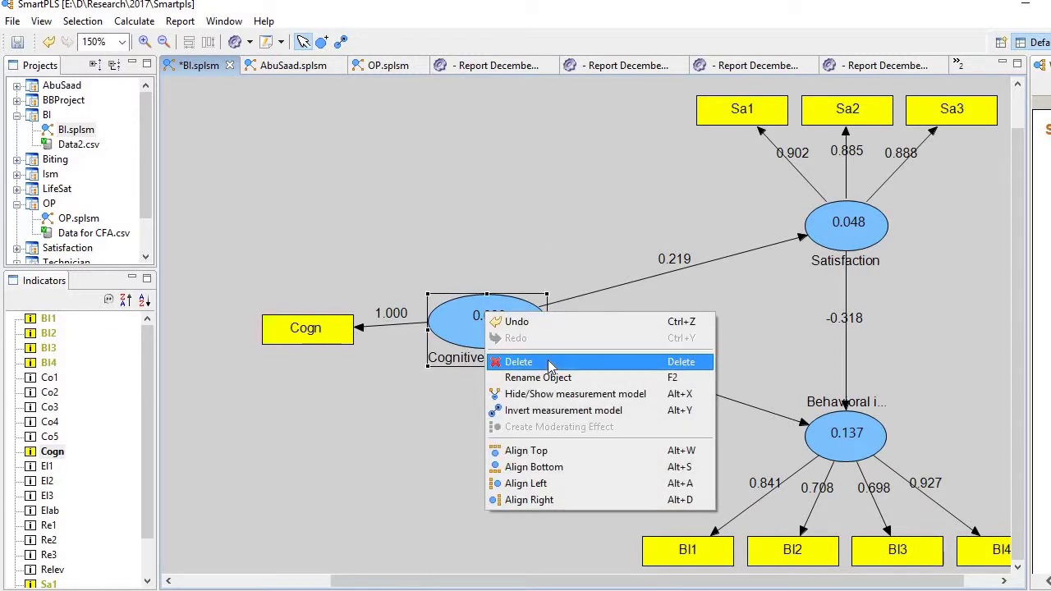
left_click(549, 362)
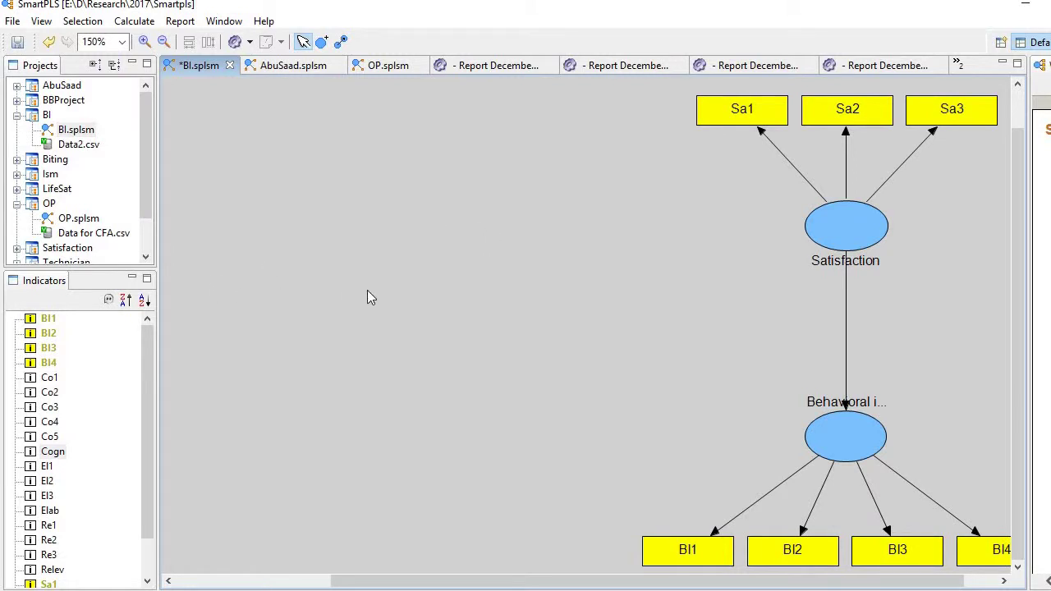
left_click(321, 41)
left_click(557, 336)
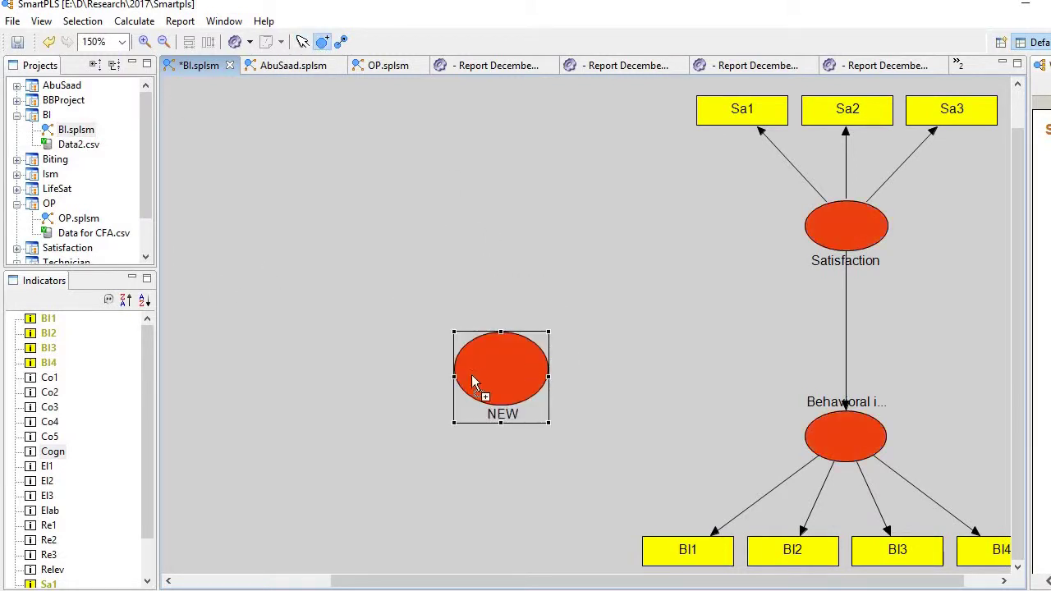
right_click(505, 371)
left_click(598, 431)
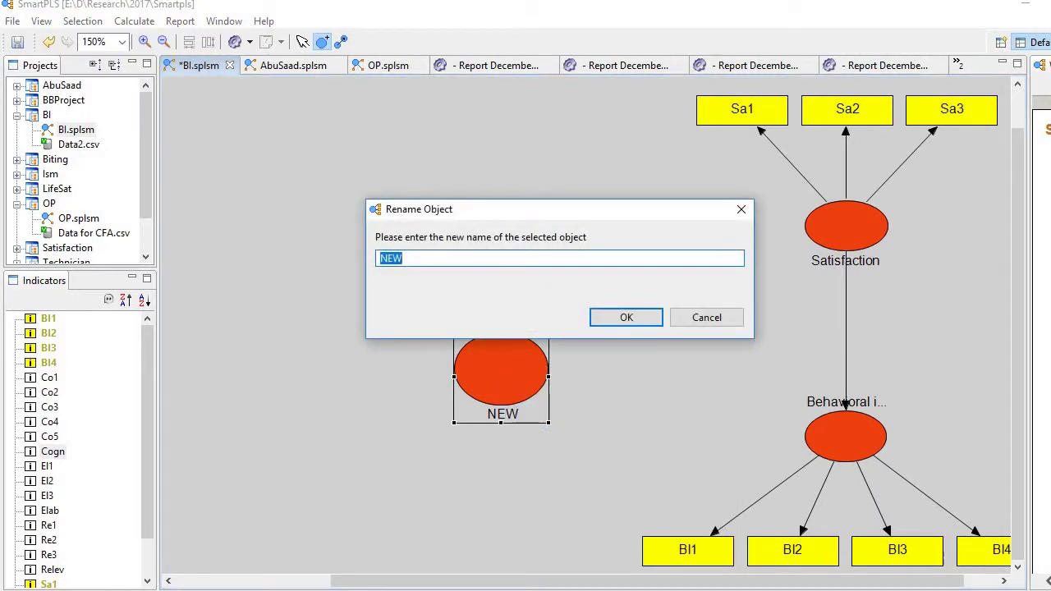
type("Cog In out")
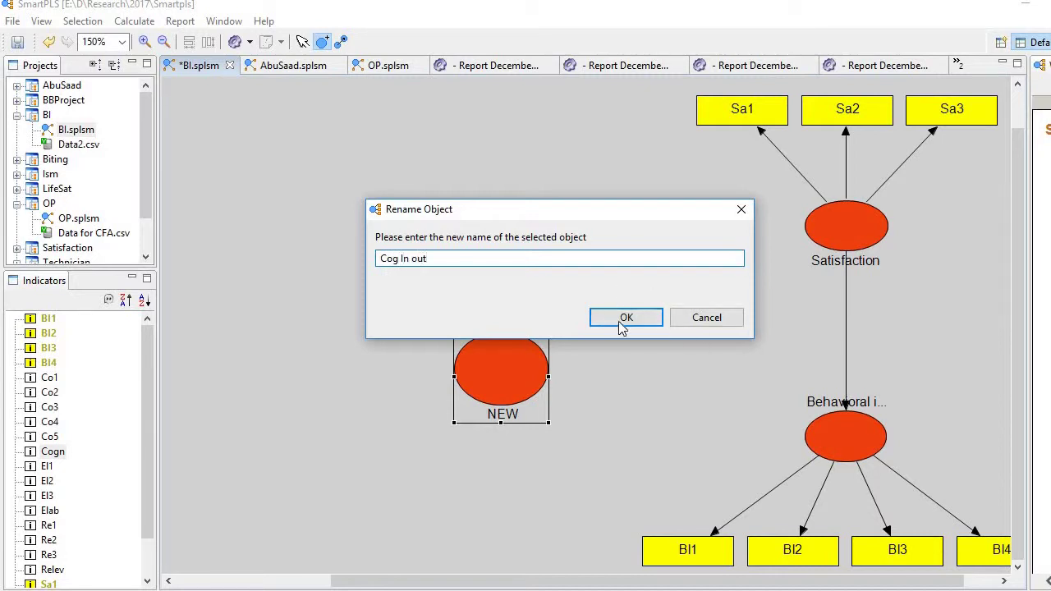
left_click(622, 321)
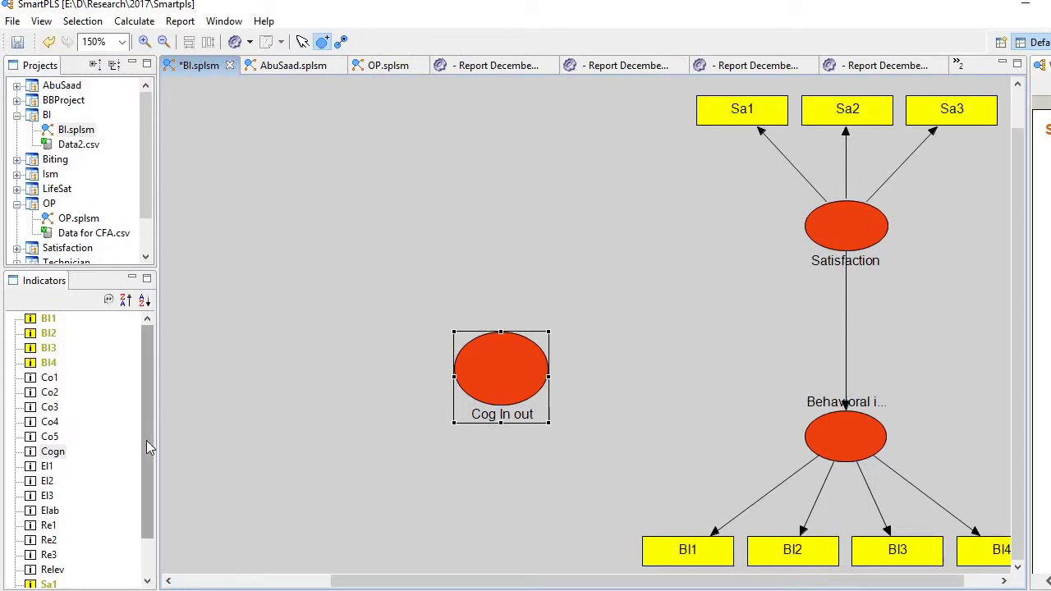
Step: Attach the Elab and Relev scores as indicators of Cog In out, deleting a stray extra construct
left_click_drag(147, 440, 145, 483)
left_click(56, 467)
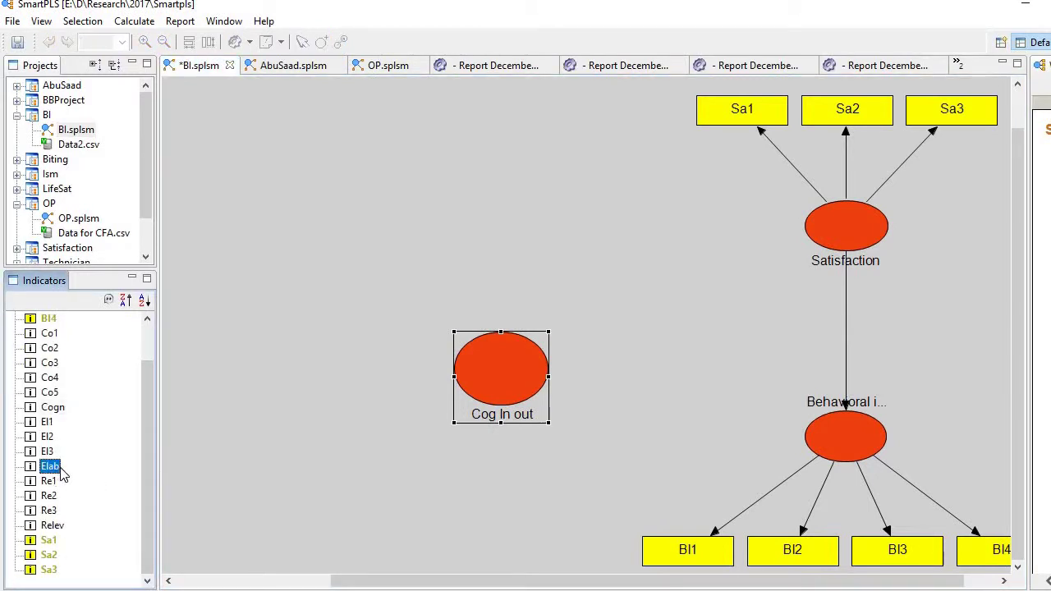
left_click_drag(51, 468, 473, 358)
left_click_drag(54, 525, 493, 367)
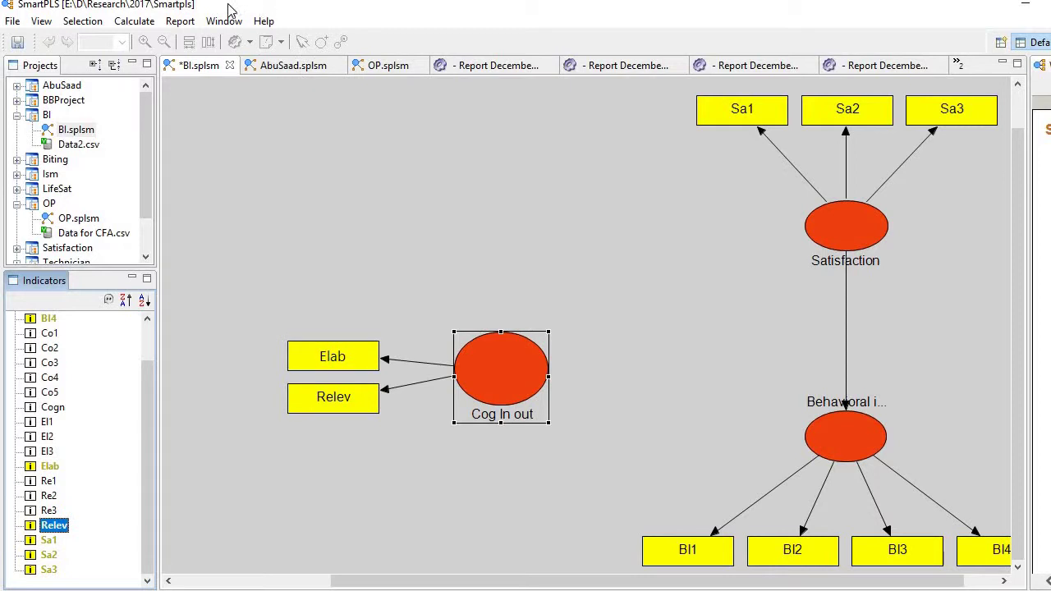
left_click(138, 22)
left_click(361, 155)
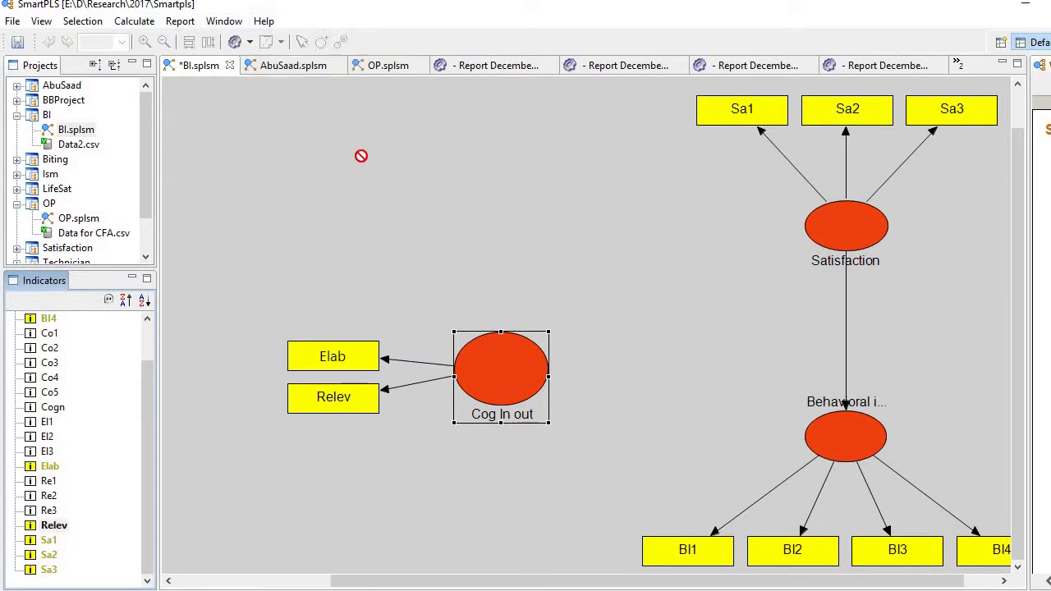
left_click(289, 189)
right_click(300, 170)
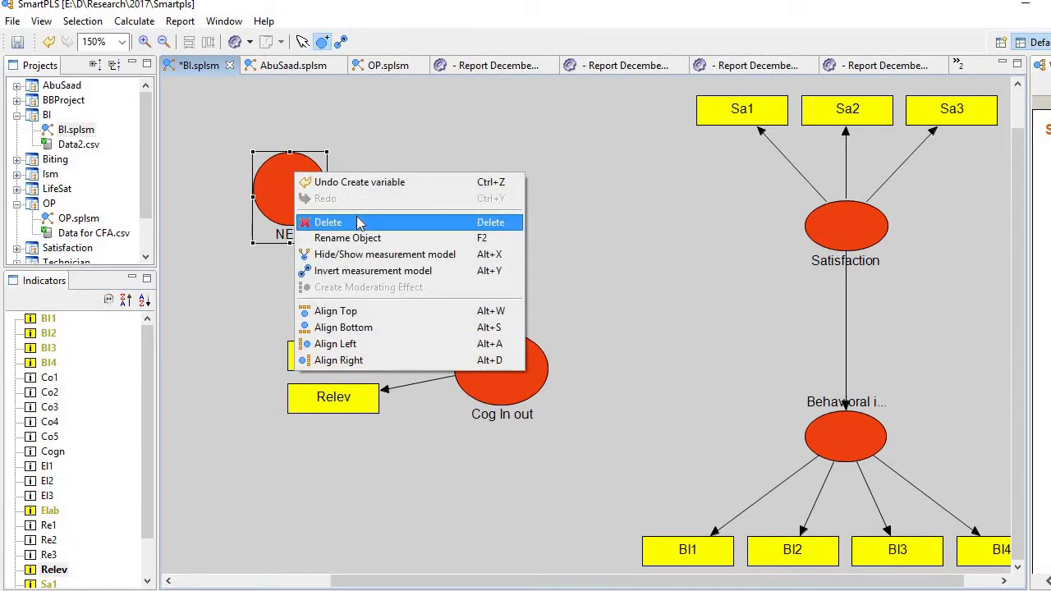
left_click(321, 222)
Step: Draw paths from Cog In out to Satisfaction and to Behavioral intention
left_click(342, 41)
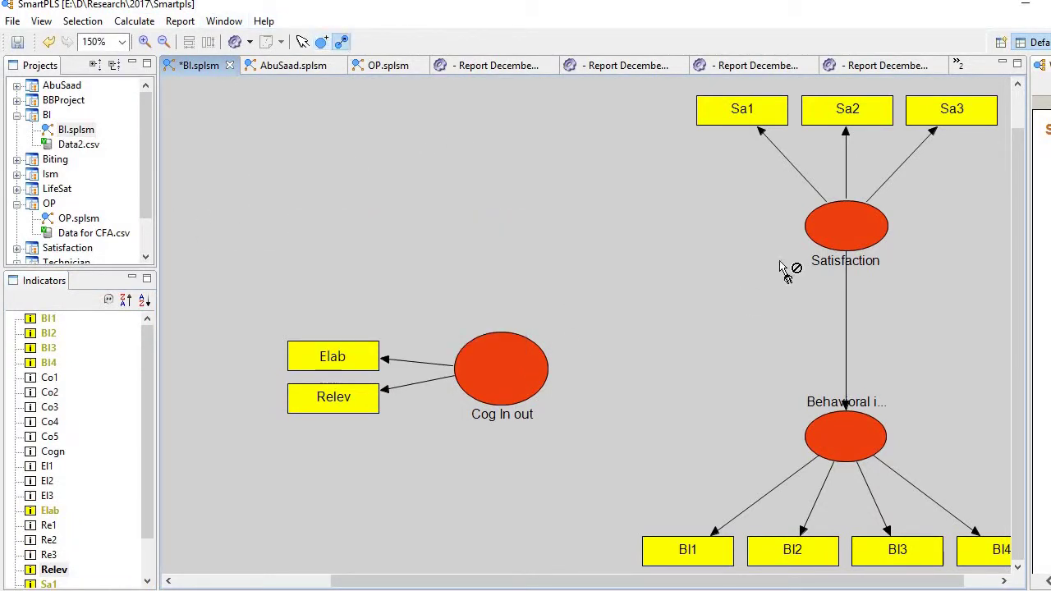
left_click(544, 371)
left_click(825, 242)
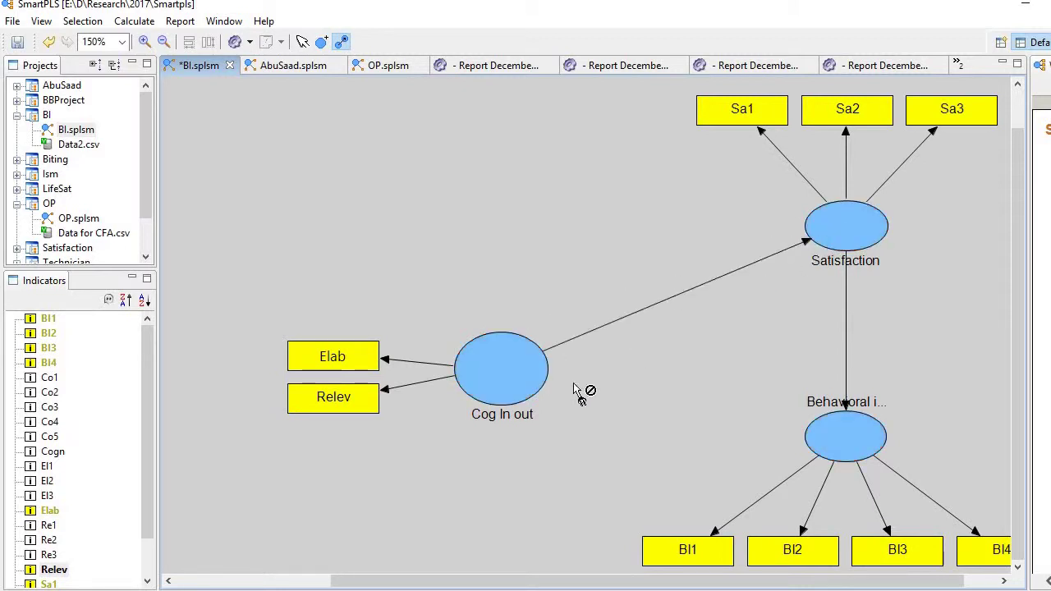
left_click(536, 388)
left_click(870, 444)
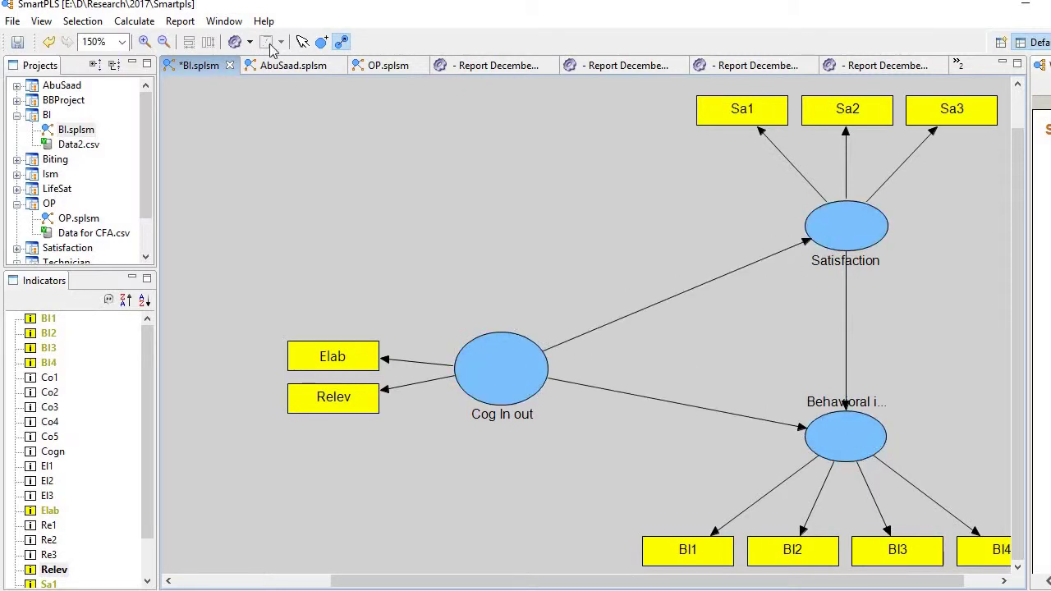
Step: Run the PLS Algorithm with default settings on the rebuilt model
left_click(134, 23)
left_click(146, 38)
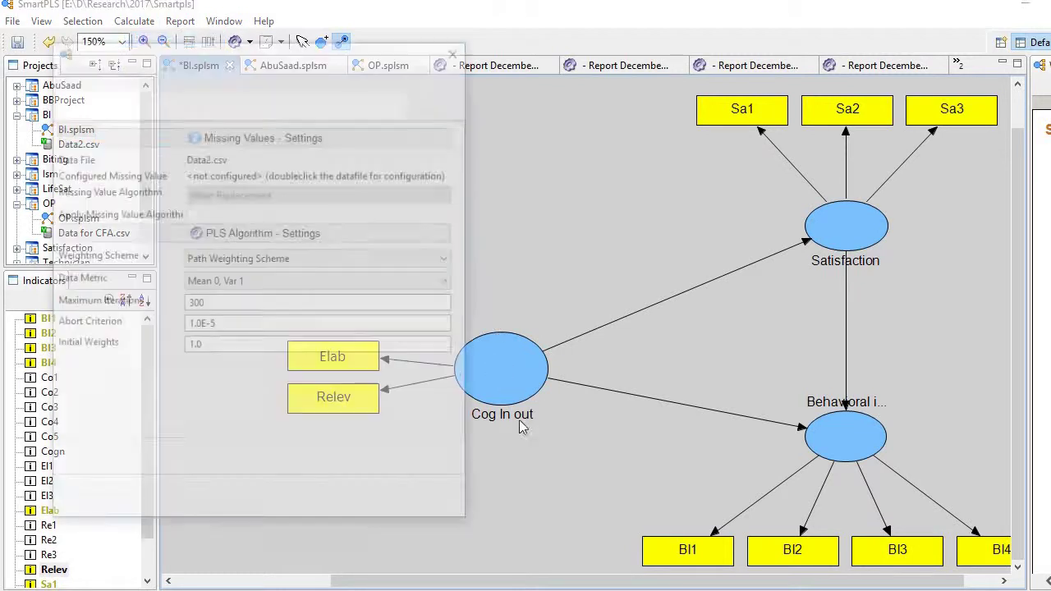
left_click(362, 502)
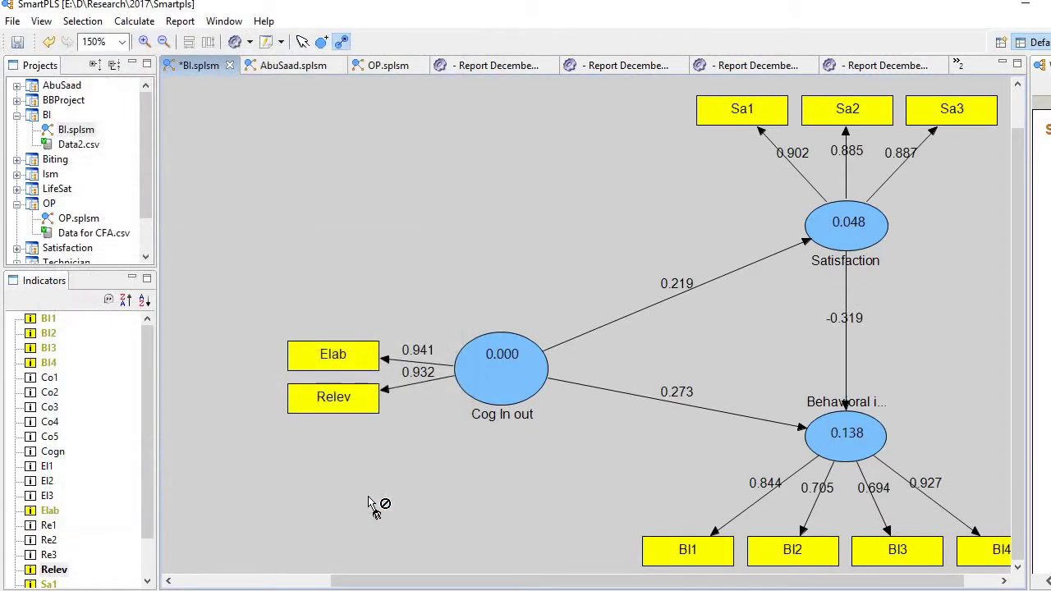